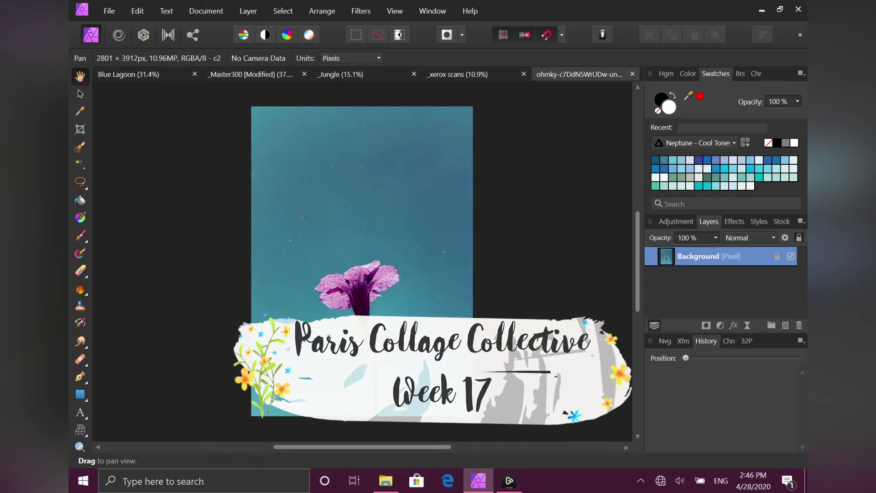
Drag the Gay Life cover from the Women folder onto the canvas and shrink it over the flower.
{"action": "left_click", "coordinate": [385, 480]}
{"action": "double_click", "coordinate": [475, 294]}
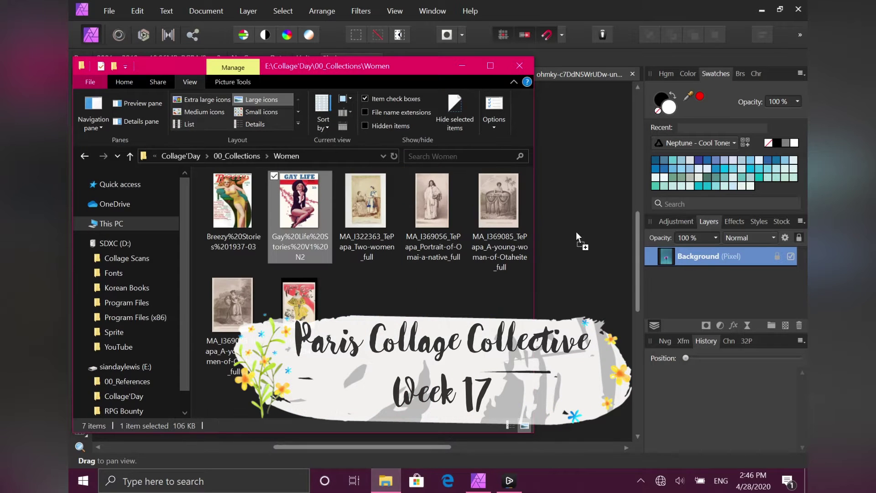
{"action": "left_click_drag", "start_coordinate": [299, 201], "coordinate": [576, 231]}
{"action": "left_click", "coordinate": [454, 70]}
{"action": "left_click_drag", "start_coordinate": [455, 244], "coordinate": [391, 224]}
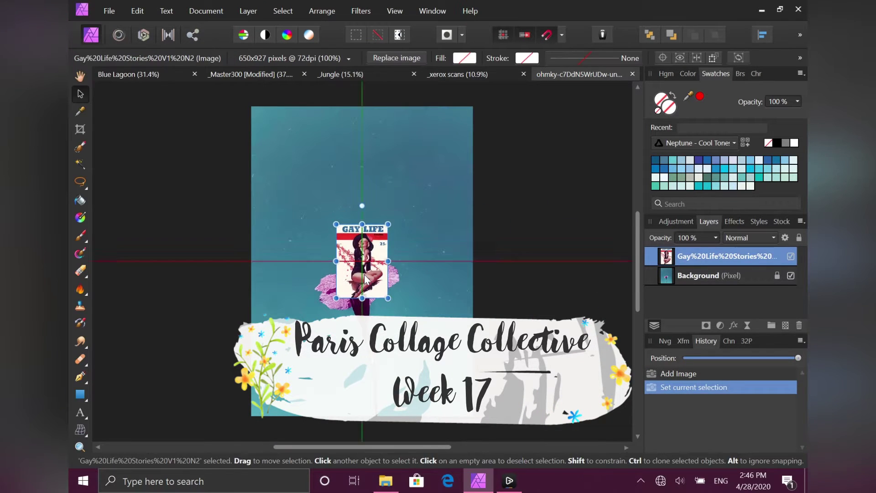
Crop the canvas from the top and both sides, narrowing it around the cover and flower.
{"action": "left_click", "coordinate": [80, 129]}
{"action": "left_click_drag", "start_coordinate": [362, 107], "coordinate": [362, 215]}
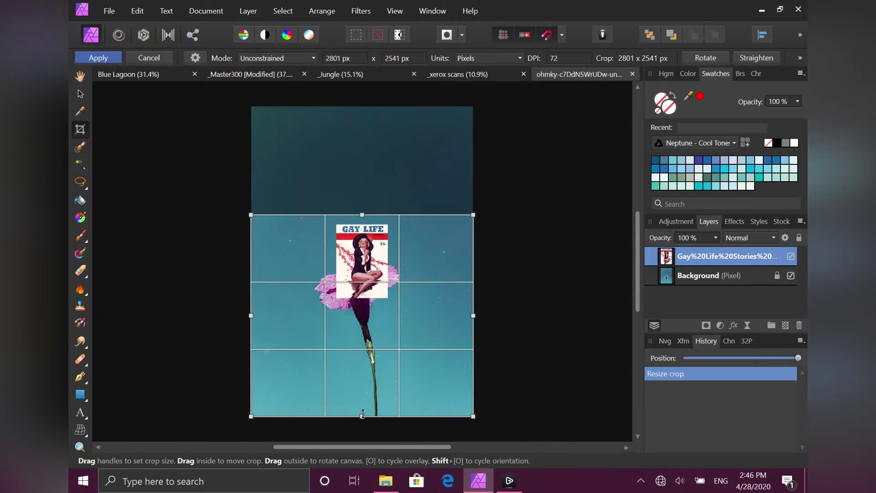
{"action": "left_click_drag", "start_coordinate": [251, 315], "coordinate": [303, 315]}
{"action": "left_click_drag", "start_coordinate": [474, 315], "coordinate": [429, 315]}
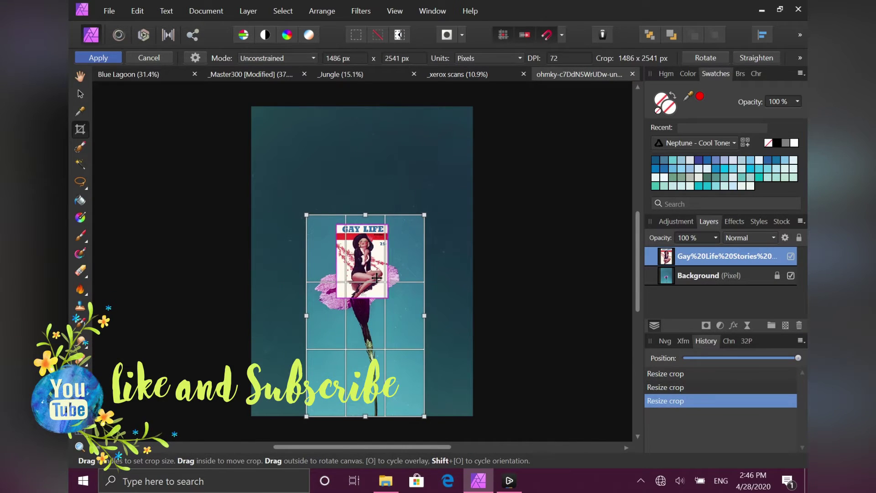
{"action": "key", "text": "Return"}
{"action": "scroll", "coordinate": [380, 282], "scroll_direction": "up", "scroll_amount": 5}
Paint-select the woman's figure with the Selection Brush, subtracting the shadow below her legs.
{"action": "key", "text": "w"}
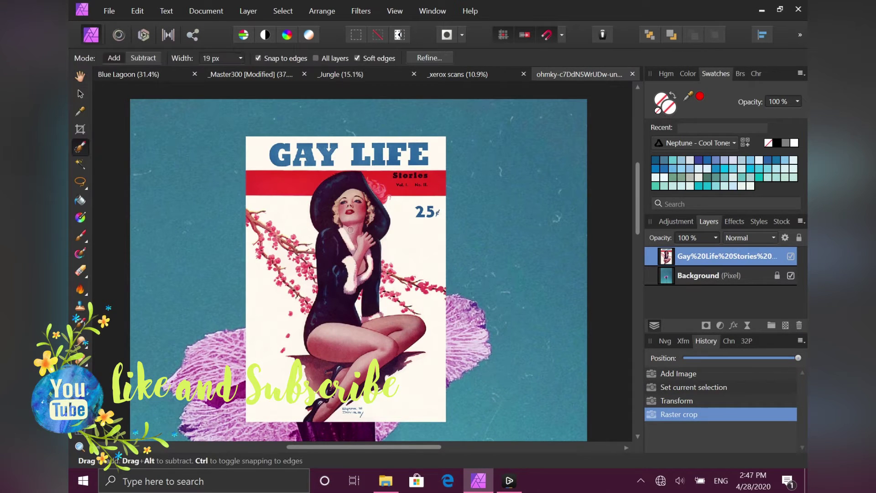
{"action": "left_click_drag", "start_coordinate": [329, 311], "coordinate": [369, 238]}
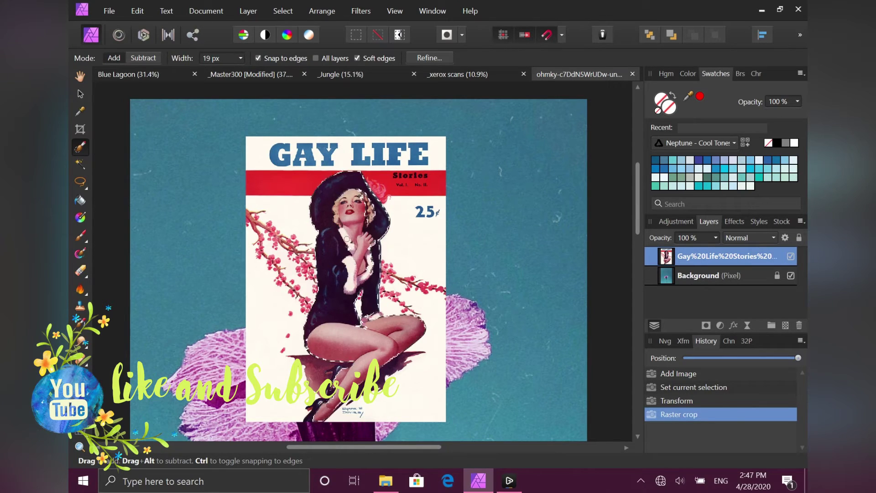
{"action": "mouse_move", "coordinate": [320, 347]}
{"action": "left_mouse_down"}
{"action": "mouse_move", "coordinate": [365, 297]}
{"action": "mouse_move", "coordinate": [379, 310]}
{"action": "mouse_move", "coordinate": [397, 299]}
{"action": "left_mouse_up"}
{"action": "left_click", "coordinate": [128, 59]}
{"action": "scroll", "coordinate": [361, 237], "scroll_direction": "up", "scroll_amount": 3, "text": "ctrl"}
{"action": "scroll", "coordinate": [360, 237], "scroll_direction": "down", "scroll_amount": 5}
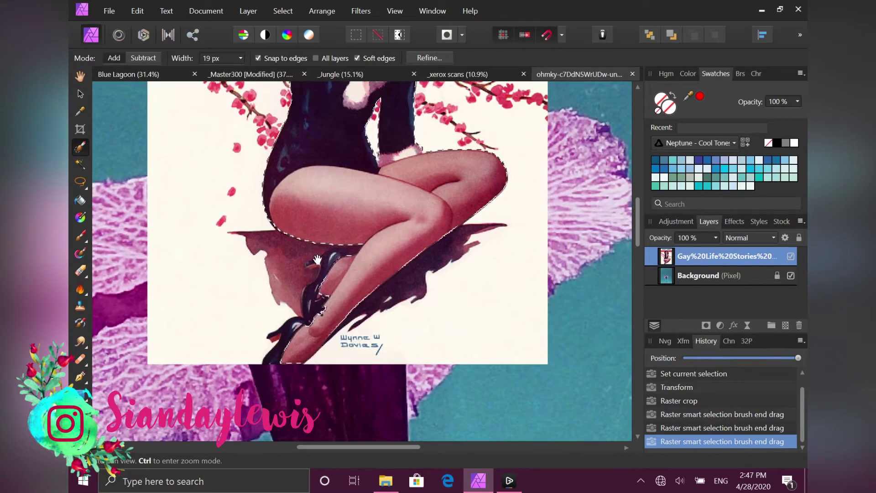
{"action": "mouse_move", "coordinate": [292, 340]}
{"action": "left_mouse_down"}
{"action": "mouse_move", "coordinate": [299, 328]}
{"action": "mouse_move", "coordinate": [296, 338]}
{"action": "left_mouse_up"}
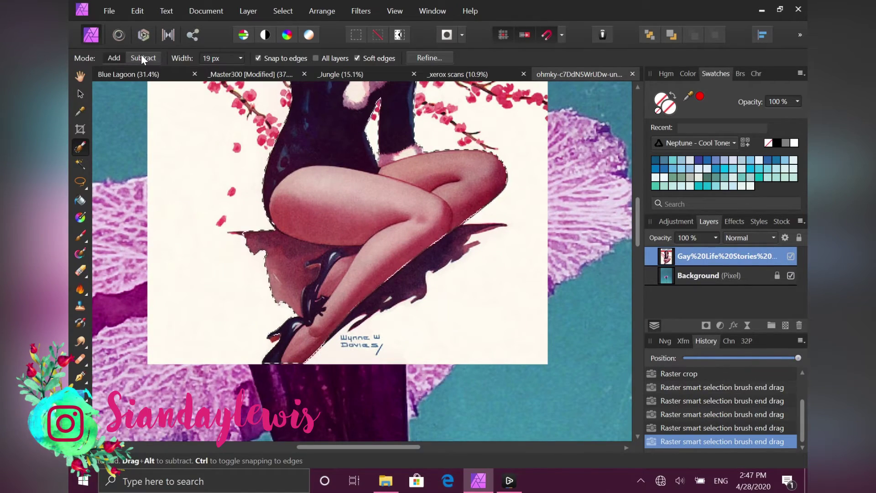
{"action": "left_click", "coordinate": [114, 58]}
{"action": "scroll", "coordinate": [396, 265], "scroll_direction": "up", "scroll_amount": 4}
Add the shoe's upper part with Freehand Selection; try and undo a hat-edge brush stroke.
{"action": "left_click", "coordinate": [81, 181]}
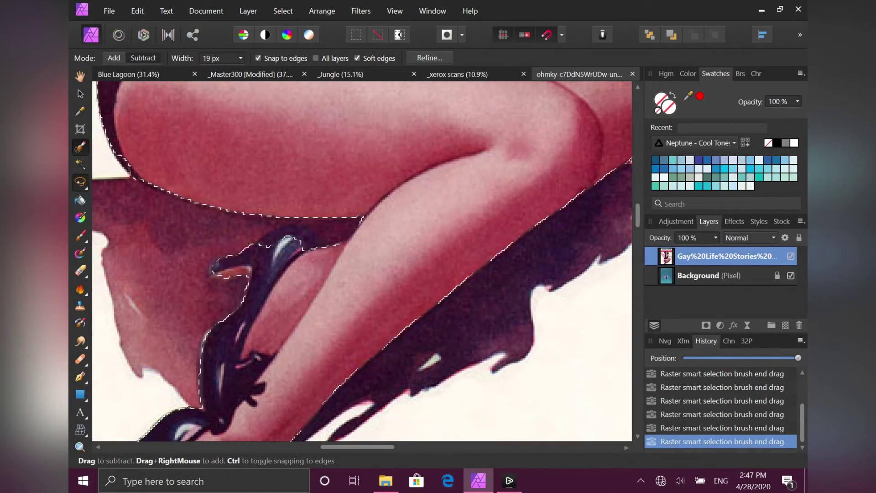
{"action": "left_click_drag", "start_coordinate": [230, 272], "coordinate": [226, 276]}
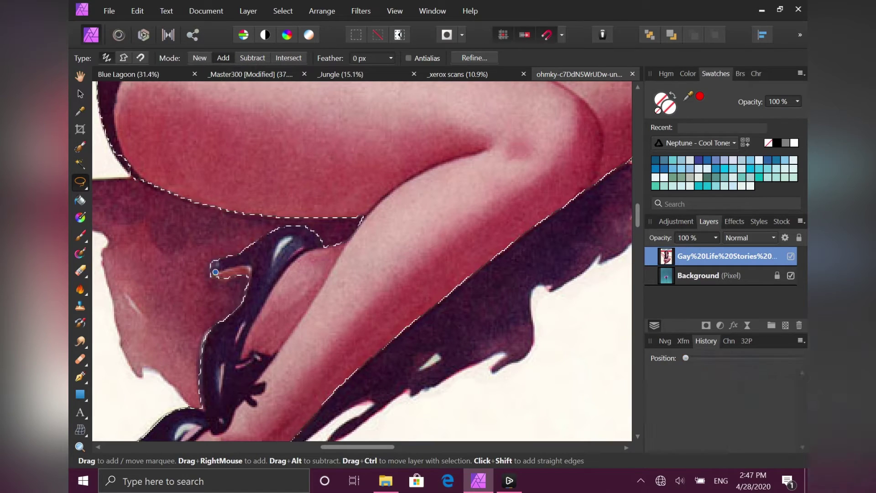
{"action": "scroll", "coordinate": [362, 261], "scroll_direction": "down", "scroll_amount": 3}
{"action": "scroll", "coordinate": [362, 261], "scroll_direction": "up", "scroll_amount": 4}
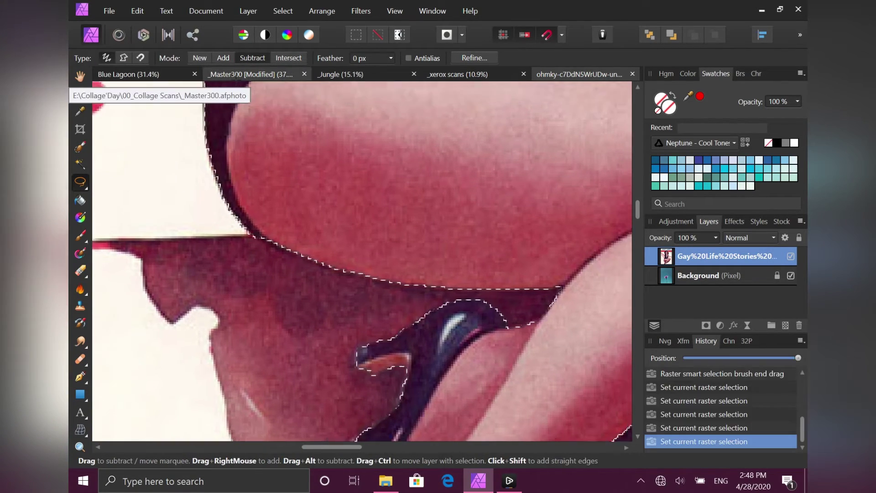
{"action": "scroll", "coordinate": [237, 81], "scroll_direction": "down", "scroll_amount": 3}
{"action": "scroll", "coordinate": [237, 82], "scroll_direction": "down", "scroll_amount": 2}
{"action": "scroll", "coordinate": [397, 210], "scroll_direction": "up", "scroll_amount": 3}
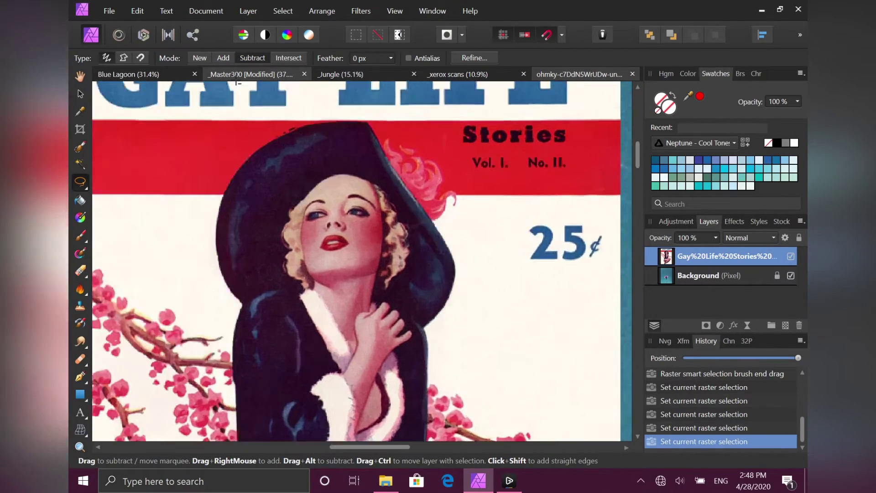
{"action": "key", "text": "w"}
{"action": "left_click_drag", "start_coordinate": [356, 433], "coordinate": [381, 402]}
{"action": "key", "text": "ctrl+z"}
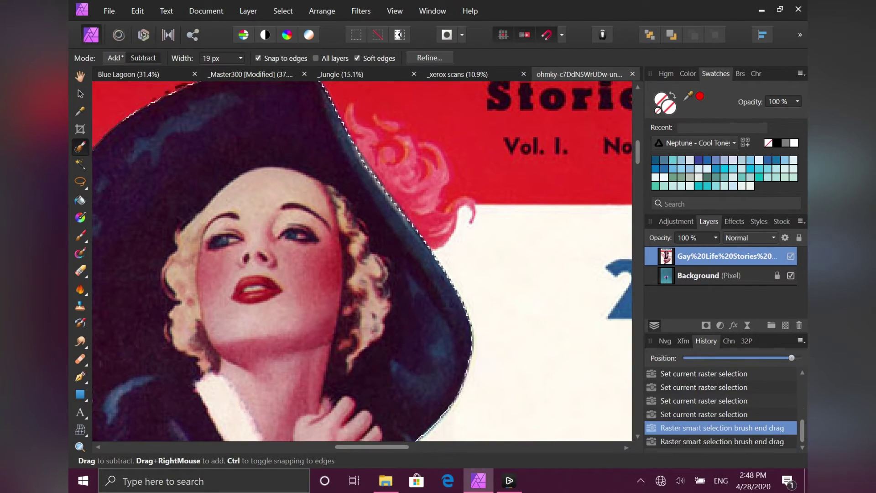
Add the pink hair plume to the selection with the Freehand Selection tool.
{"action": "key", "text": "l"}
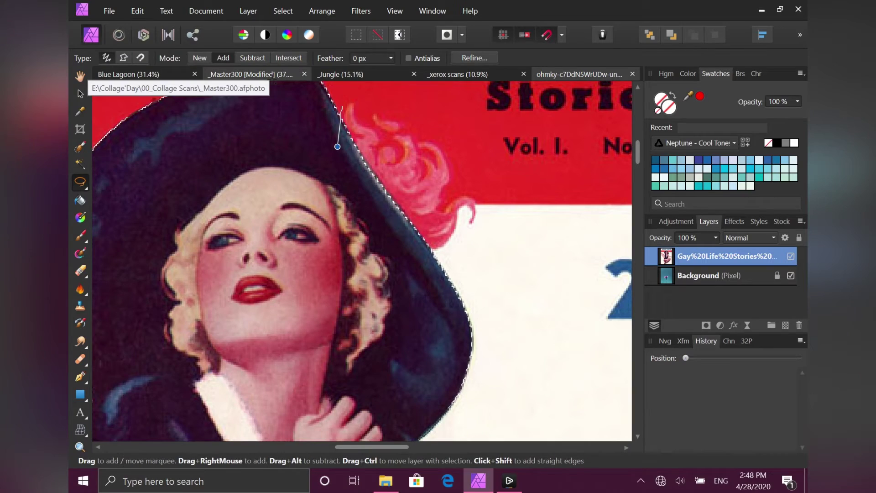
{"action": "left_click_drag", "start_coordinate": [337, 146], "coordinate": [472, 222]}
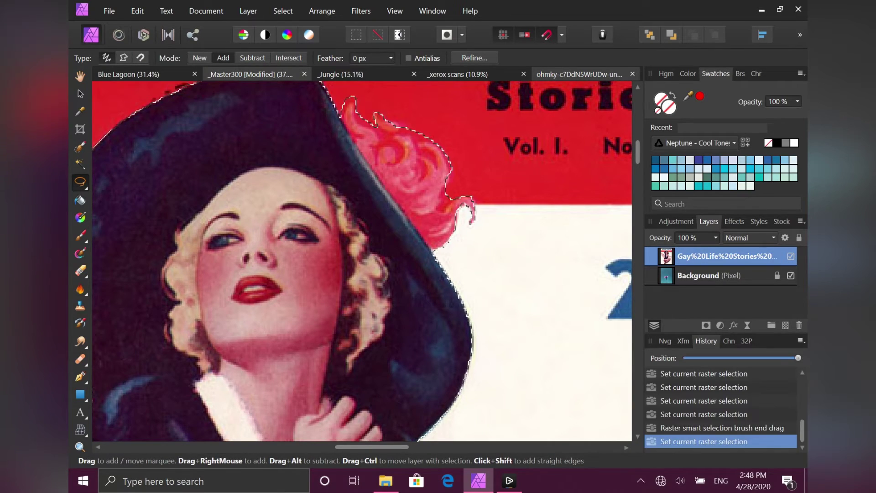
{"action": "scroll", "coordinate": [362, 262], "scroll_direction": "down", "scroll_amount": 5}
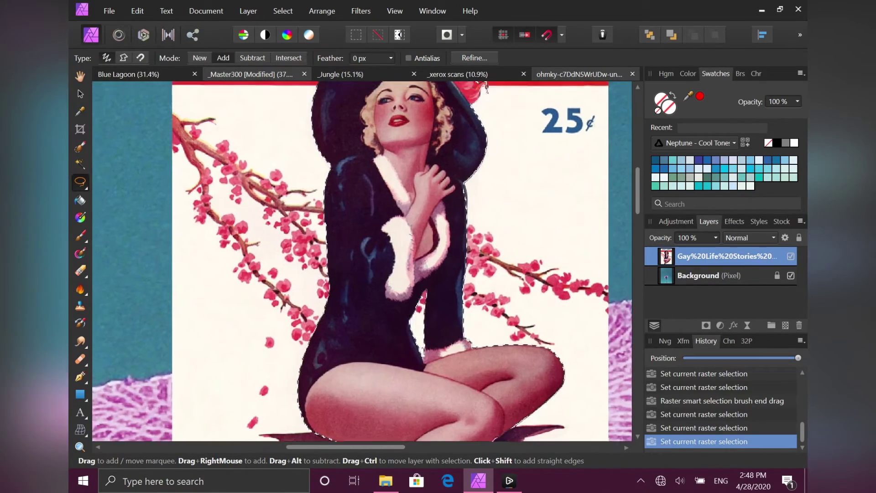
{"action": "scroll", "coordinate": [450, 294], "scroll_direction": "up", "scroll_amount": 5}
{"action": "scroll", "coordinate": [362, 262], "scroll_direction": "down", "scroll_amount": 3}
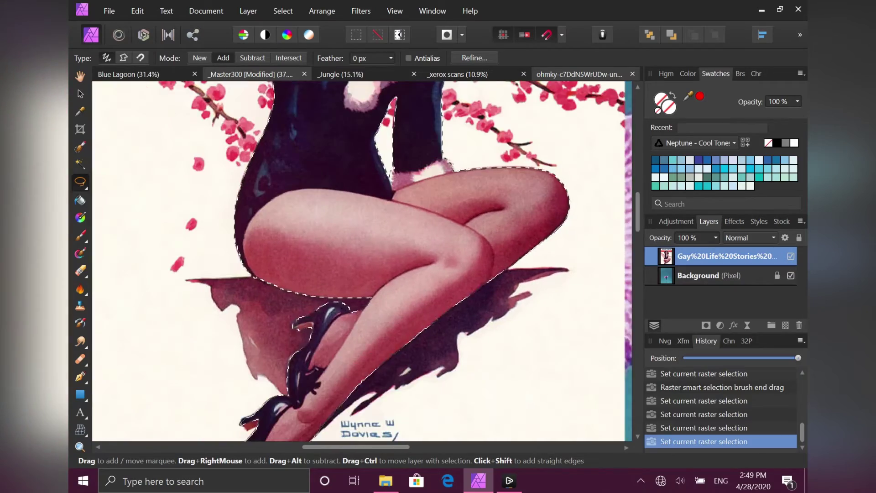
{"action": "scroll", "coordinate": [362, 261], "scroll_direction": "down", "scroll_amount": 2}
{"action": "scroll", "coordinate": [362, 261], "scroll_direction": "up", "scroll_amount": 5}
{"action": "scroll", "coordinate": [362, 261], "scroll_direction": "up", "scroll_amount": 2}
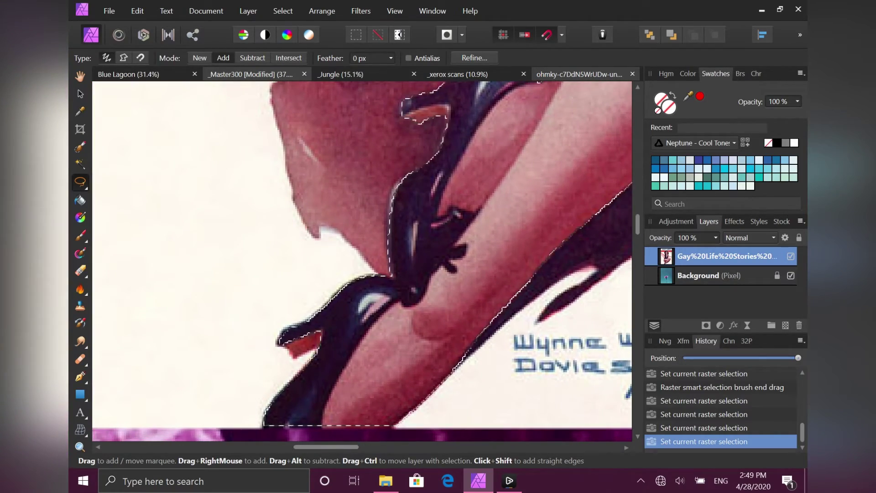
{"action": "scroll", "coordinate": [362, 262], "scroll_direction": "up", "scroll_amount": 1}
{"action": "scroll", "coordinate": [362, 261], "scroll_direction": "down", "scroll_amount": 1}
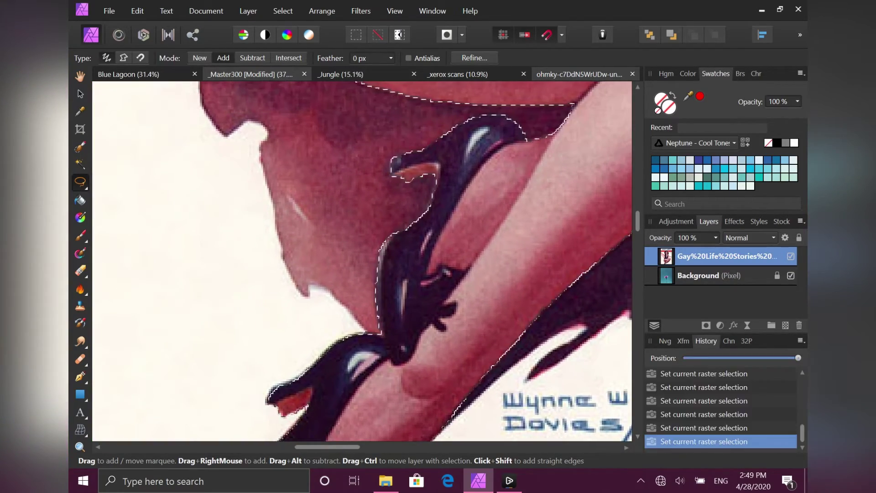
{"action": "scroll", "coordinate": [361, 261], "scroll_direction": "down", "scroll_amount": 2}
{"action": "scroll", "coordinate": [362, 261], "scroll_direction": "down", "scroll_amount": 3}
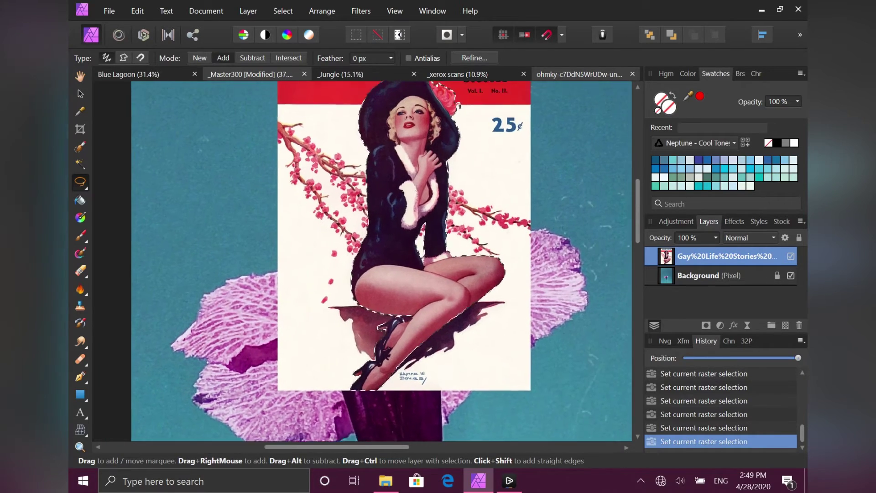
Refine the selection with Smooth 1 px and output it as a new layer with mask.
{"action": "key", "text": "ctrl+alt+r"}
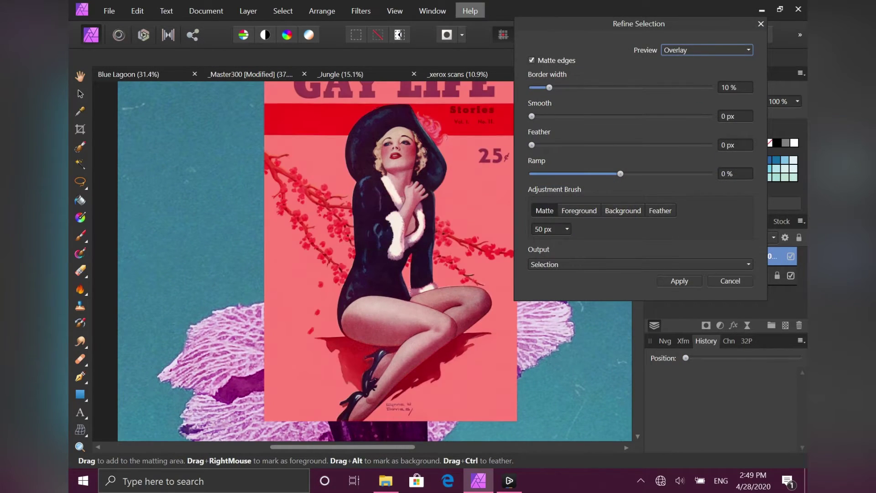
{"action": "left_click", "coordinate": [735, 116]}
{"action": "type", "text": "1"}
{"action": "key", "text": "Return"}
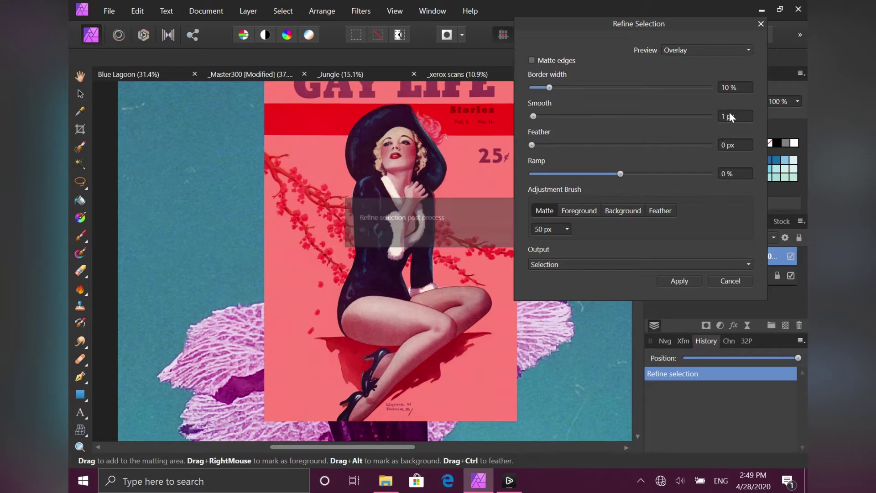
{"action": "left_click", "coordinate": [648, 263]}
{"action": "left_click", "coordinate": [607, 318]}
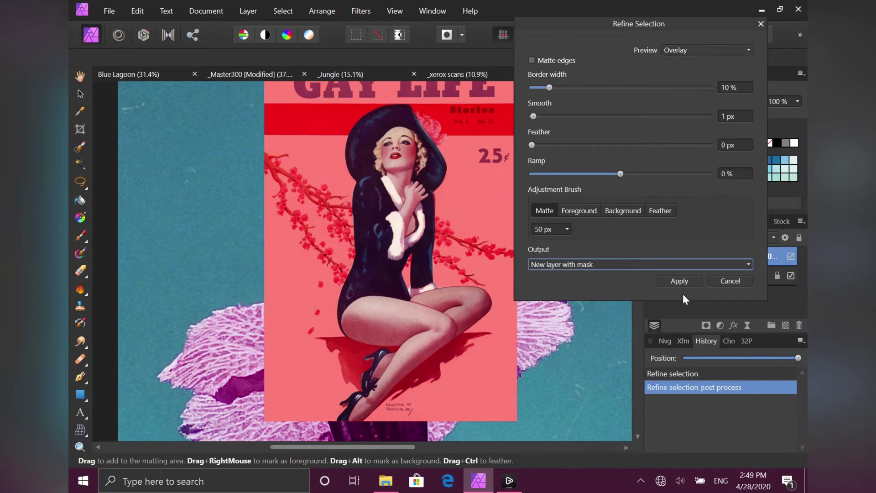
{"action": "left_click", "coordinate": [679, 280]}
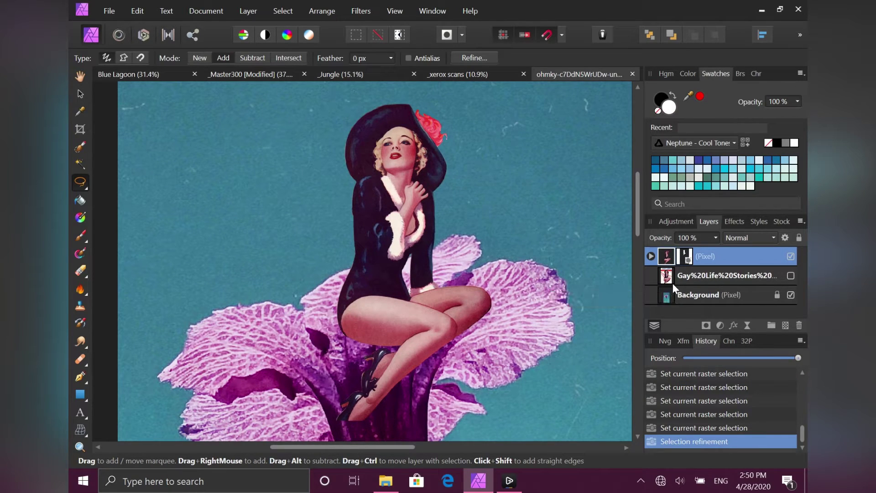
Reposition the cut-out woman so she sits within the purple flower.
{"action": "key", "text": "v"}
{"action": "key", "text": "ctrl+minus"}
{"action": "key", "text": "ctrl+minus"}
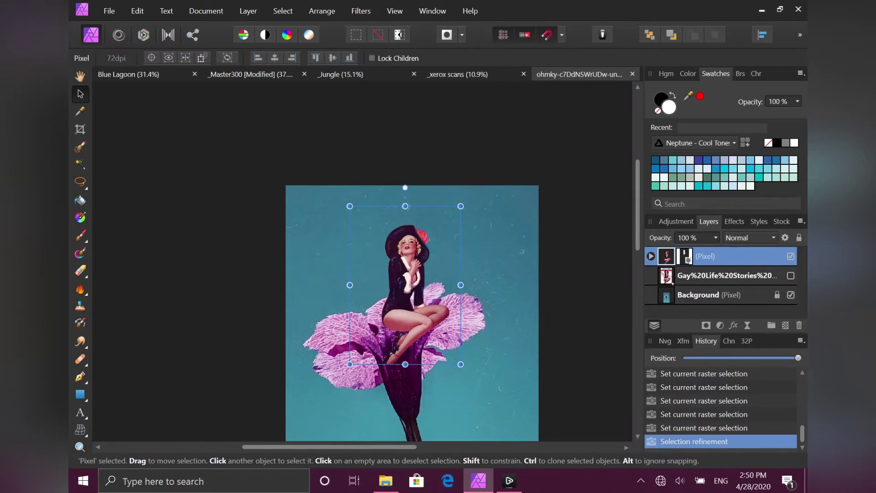
{"action": "key", "text": "ctrl+plus"}
{"action": "key", "text": "ctrl+plus"}
{"action": "mouse_move", "coordinate": [457, 205]}
{"action": "left_mouse_down"}
{"action": "mouse_move", "coordinate": [442, 226]}
{"action": "mouse_move", "coordinate": [458, 206]}
{"action": "mouse_move", "coordinate": [506, 230]}
{"action": "mouse_move", "coordinate": [365, 206]}
{"action": "mouse_move", "coordinate": [409, 161]}
{"action": "mouse_move", "coordinate": [463, 132]}
{"action": "mouse_move", "coordinate": [408, 170]}
{"action": "mouse_move", "coordinate": [392, 252]}
{"action": "left_mouse_up"}
{"action": "scroll", "coordinate": [346, 433], "scroll_direction": "up", "scroll_amount": 1}
{"action": "scroll", "coordinate": [347, 434], "scroll_direction": "up", "scroll_amount": 2}
{"action": "scroll", "coordinate": [347, 433], "scroll_direction": "up", "scroll_amount": 1}
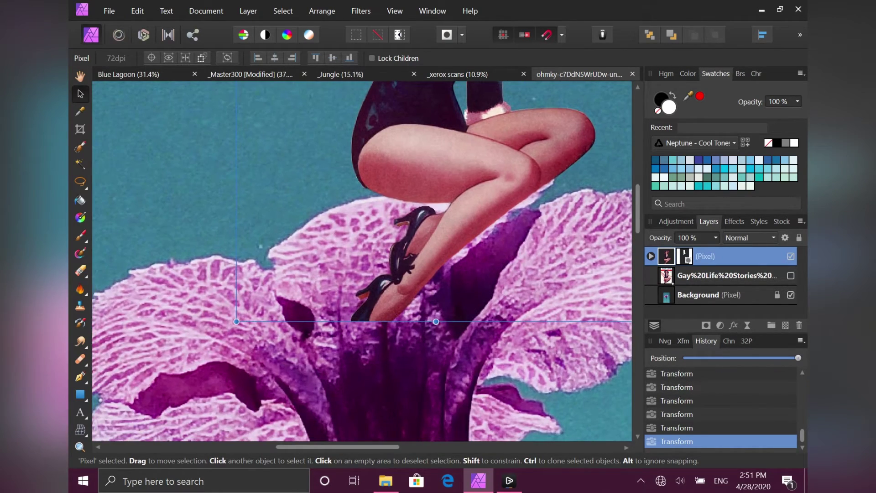
Sample the flower texture with the Clone Brush and rasterize the woman's layer with its mask.
{"action": "left_click", "coordinate": [80, 306]}
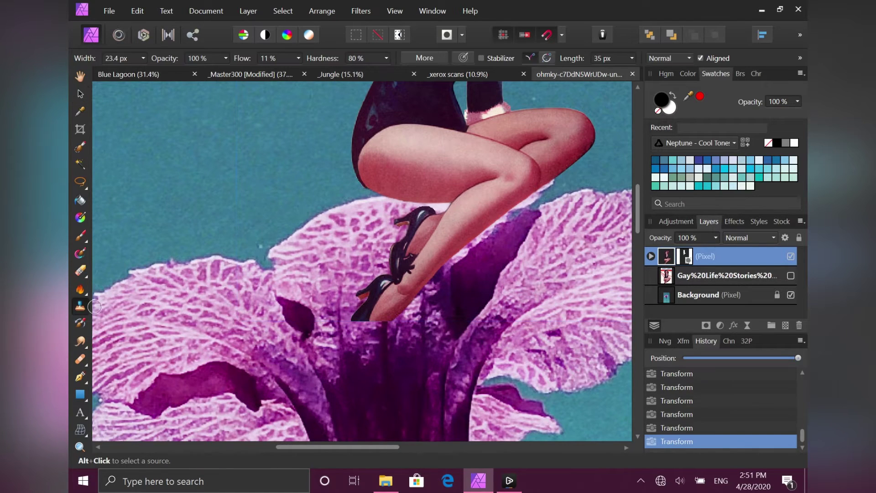
{"action": "left_click", "coordinate": [408, 241], "text": "alt"}
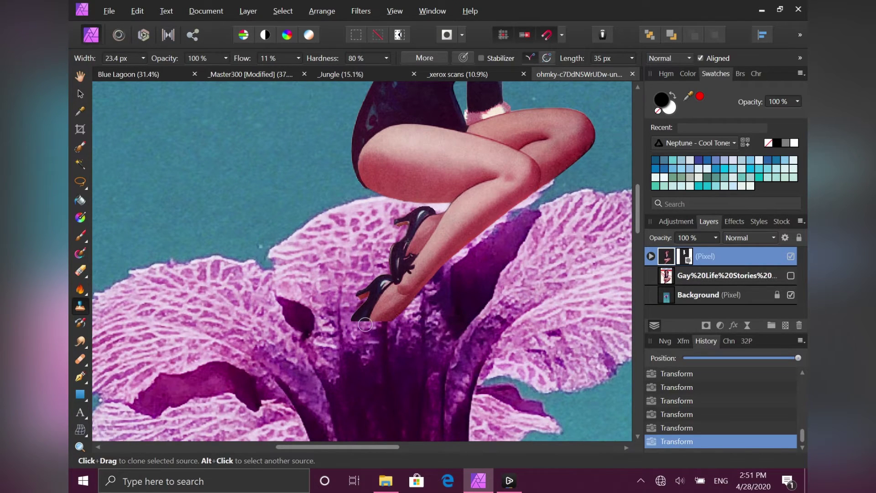
{"action": "scroll", "coordinate": [409, 240], "scroll_direction": "up", "scroll_amount": 1}
{"action": "left_click_drag", "start_coordinate": [372, 352], "coordinate": [351, 377]}
{"action": "key", "text": "ctrl+z"}
{"action": "right_click", "coordinate": [669, 257]}
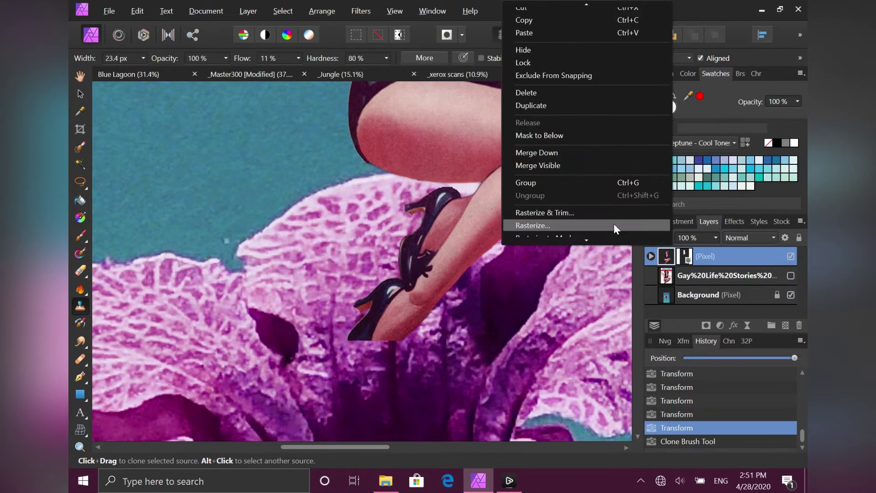
{"action": "left_click", "coordinate": [614, 224]}
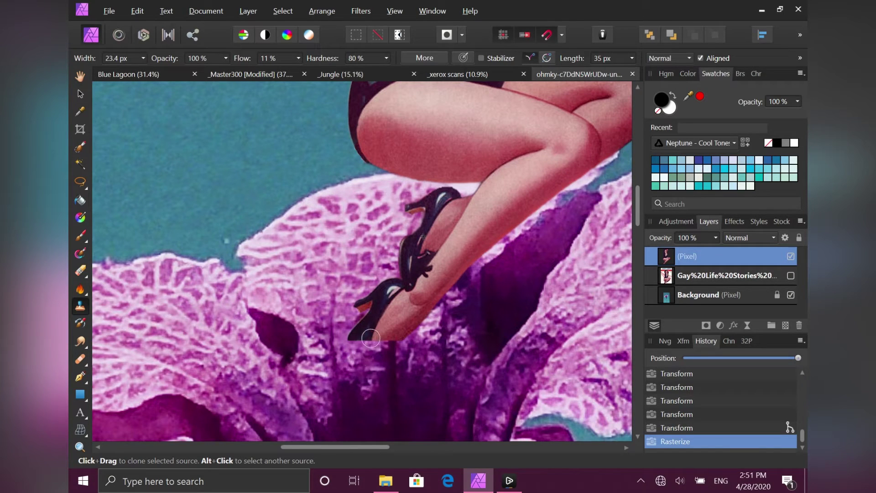
{"action": "left_click_drag", "start_coordinate": [370, 338], "coordinate": [397, 322]}
{"action": "key", "text": "ctrl+z"}
Set the clone brush to the Basic category's 32 px round brush.
{"action": "left_click", "coordinate": [740, 73]}
{"action": "left_click", "coordinate": [719, 90]}
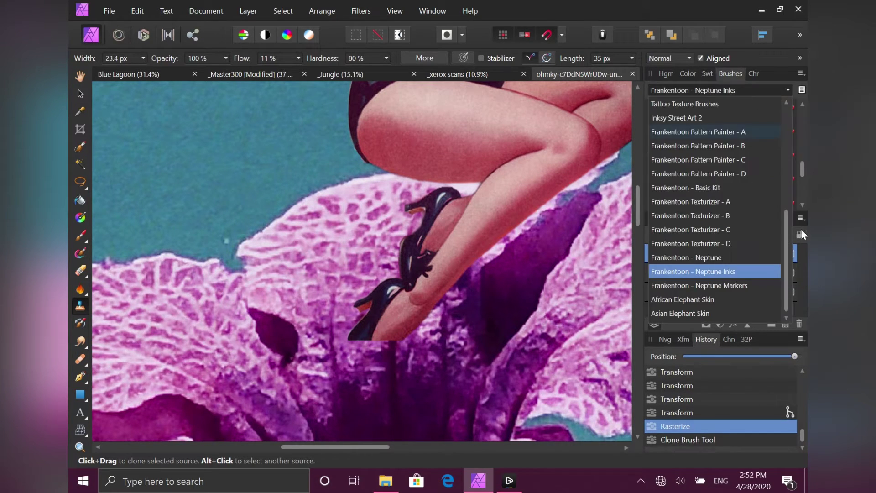
{"action": "scroll", "coordinate": [712, 182], "scroll_direction": "up", "scroll_amount": 10}
{"action": "left_click", "coordinate": [702, 106]}
{"action": "left_click", "coordinate": [725, 136]}
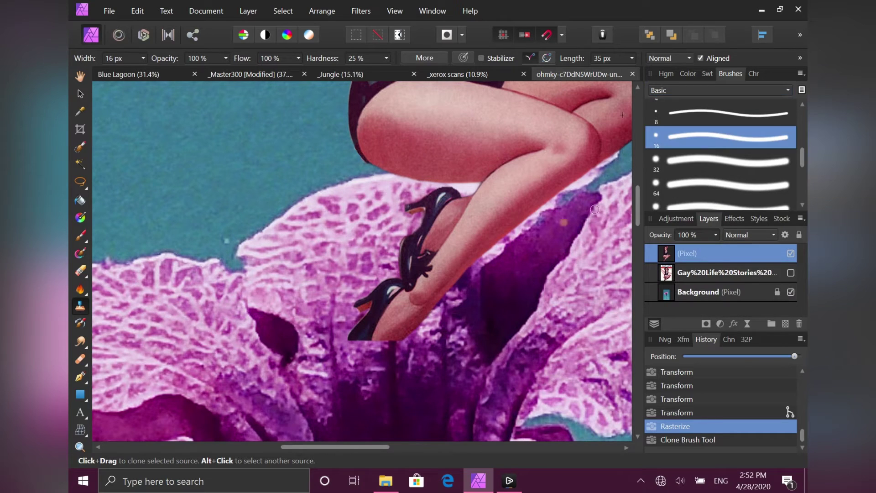
{"action": "left_click", "coordinate": [726, 161]}
{"action": "key", "text": "alt"}
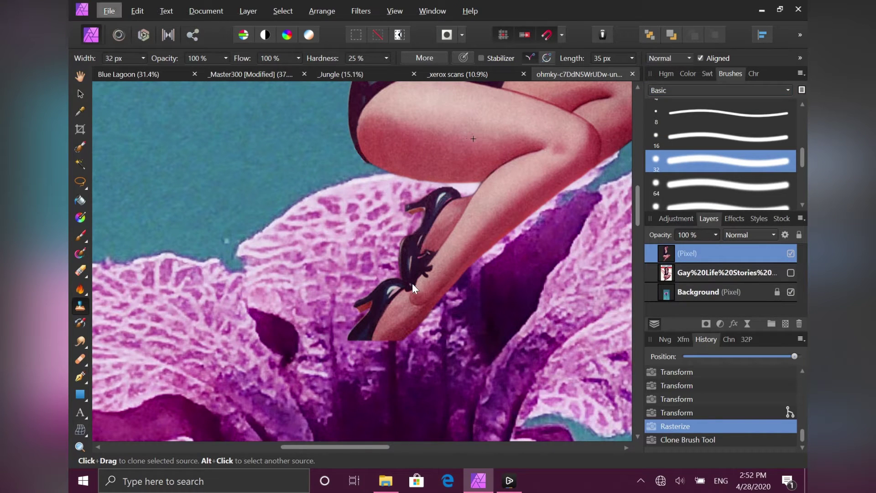
{"action": "scroll", "coordinate": [418, 191], "scroll_direction": "down", "scroll_amount": 1}
{"action": "scroll", "coordinate": [418, 190], "scroll_direction": "up", "scroll_amount": 1}
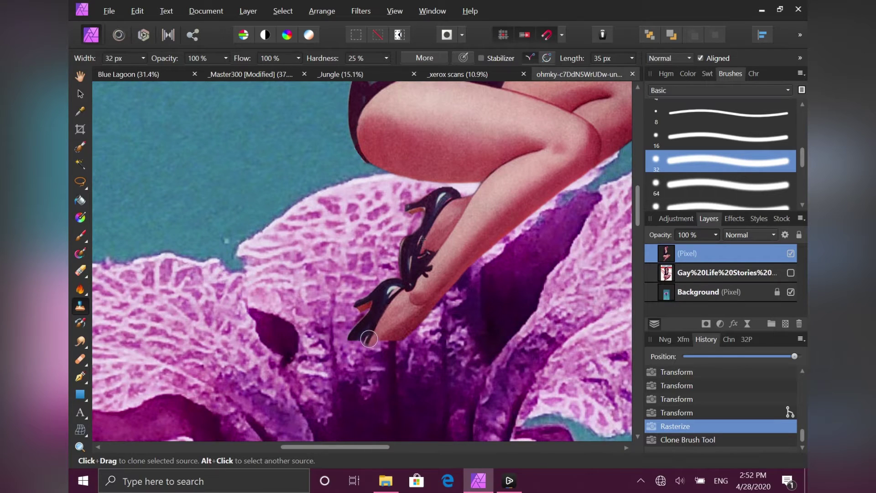
Clone petal texture over the shoe tip and shin edge, then shrink the brush.
{"action": "mouse_move", "coordinate": [368, 339]}
{"action": "left_mouse_down"}
{"action": "mouse_move", "coordinate": [358, 349]}
{"action": "mouse_move", "coordinate": [379, 342]}
{"action": "left_mouse_up"}
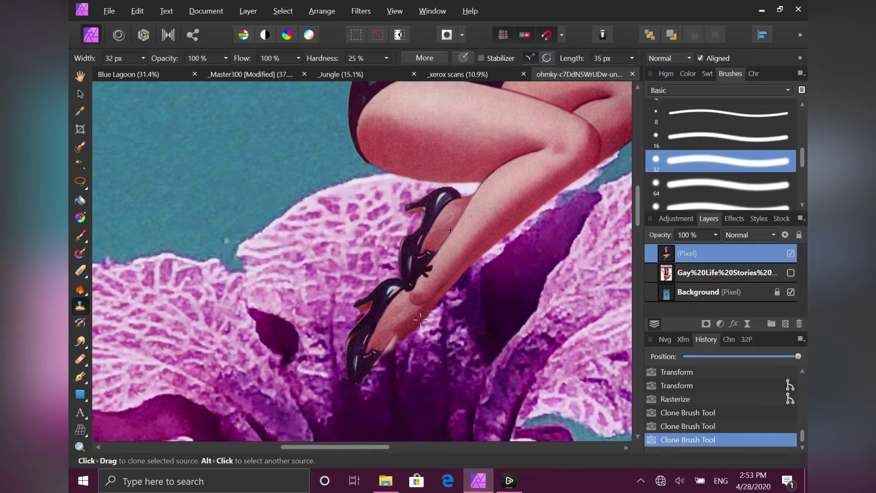
{"action": "mouse_move", "coordinate": [401, 343]}
{"action": "left_mouse_down"}
{"action": "mouse_move", "coordinate": [387, 346]}
{"action": "mouse_move", "coordinate": [372, 393]}
{"action": "left_mouse_up"}
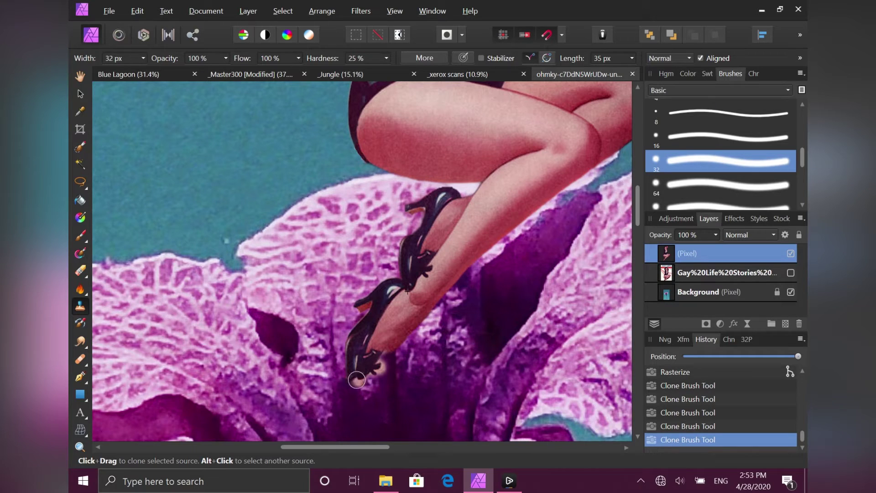
{"action": "scroll", "coordinate": [354, 388], "scroll_direction": "up", "scroll_amount": 2}
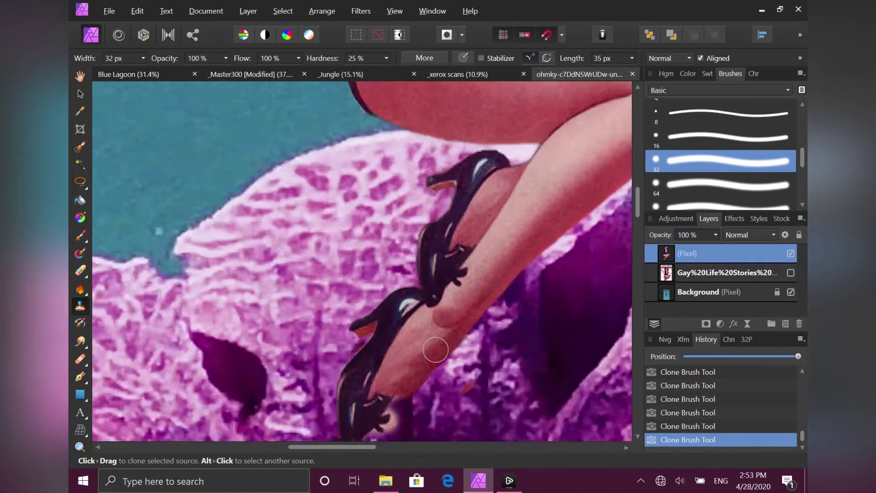
{"action": "scroll", "coordinate": [353, 389], "scroll_direction": "up", "scroll_amount": 2}
{"action": "key", "text": "bracketleft"}
{"action": "key", "text": "bracketleft"}
{"action": "key", "text": "bracketleft"}
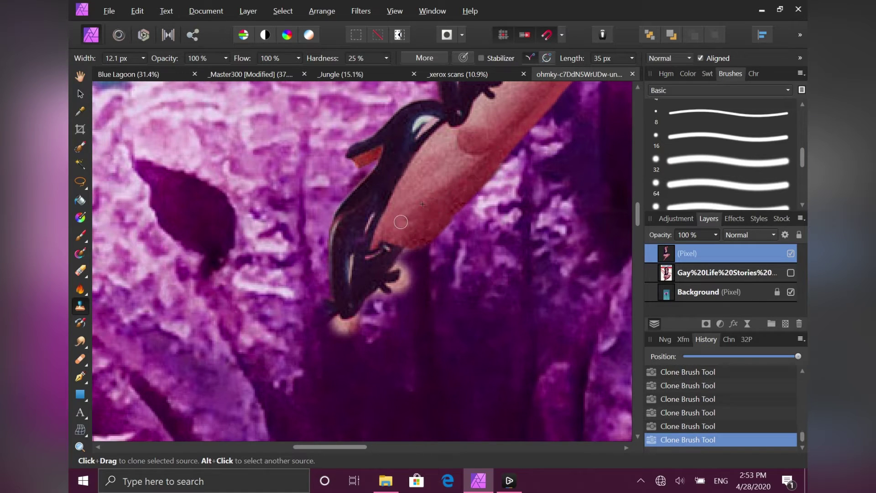
Add a mask to the pin-up layer and paint black on it over part of the shoe.
{"action": "left_click", "coordinate": [706, 323]}
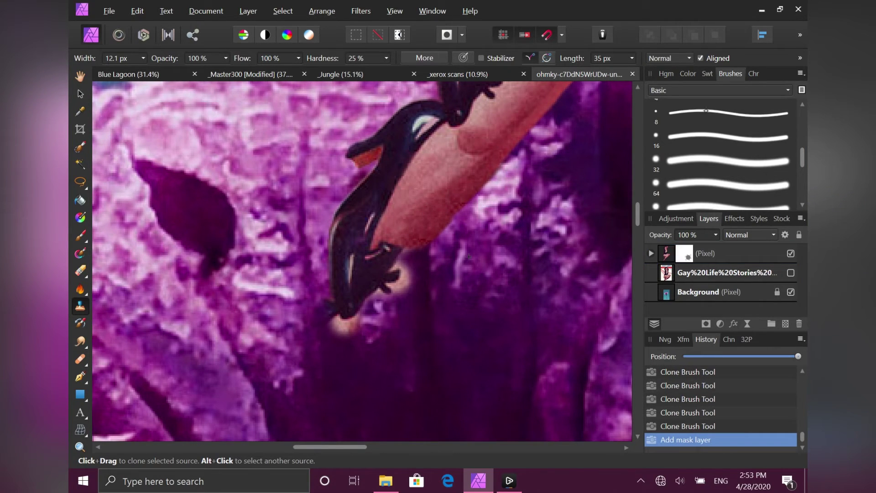
{"action": "key", "text": "b"}
{"action": "left_click", "coordinate": [680, 75]}
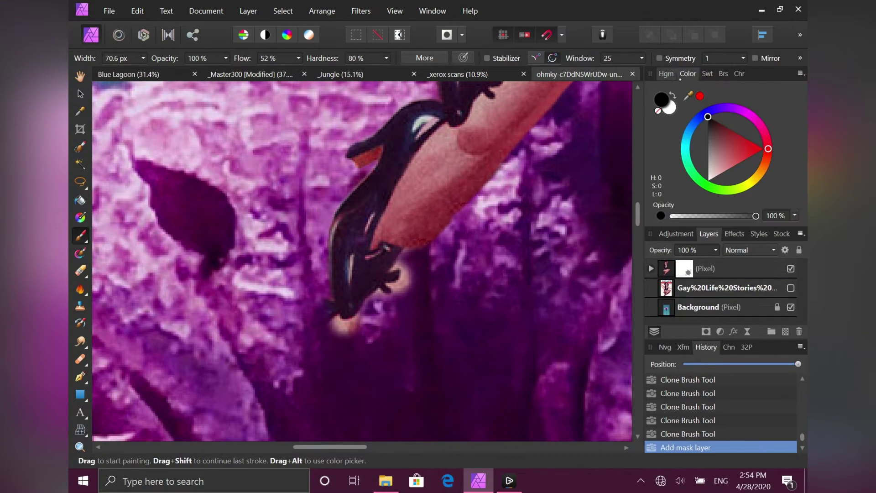
{"action": "key", "text": "bracketleft"}
{"action": "key", "text": "bracketleft"}
{"action": "key", "text": "bracketleft"}
{"action": "left_click", "coordinate": [683, 269]}
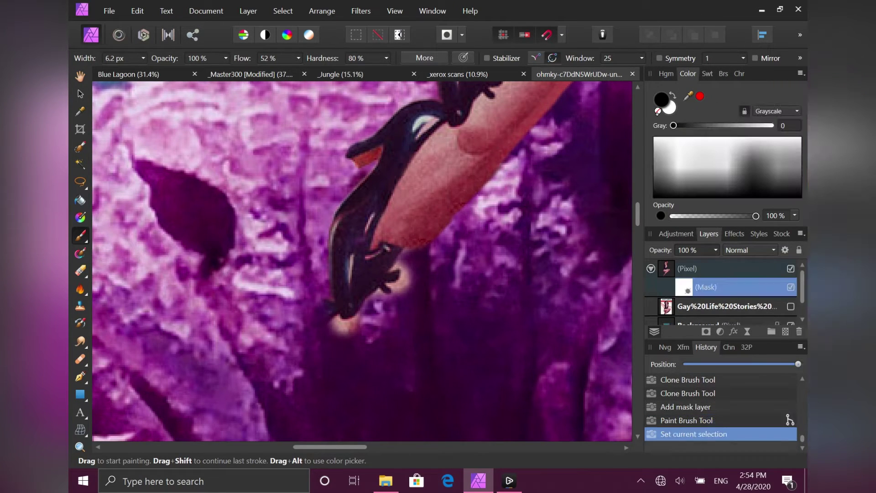
{"action": "left_click_drag", "start_coordinate": [407, 276], "coordinate": [395, 292]}
Mask away the bottom of the shoe with a small soft, low-hardness round brush, then zoom out.
{"action": "key", "text": "ctrl+plus"}
{"action": "left_click", "coordinate": [723, 74]}
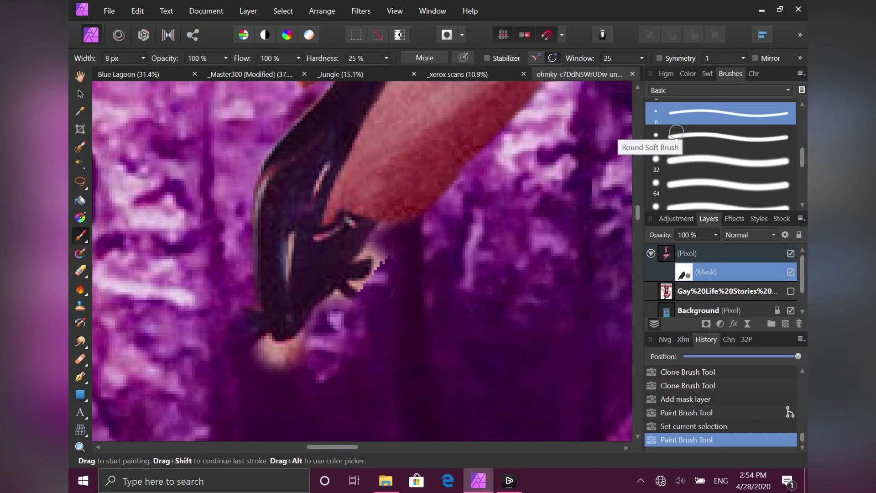
{"action": "left_click", "coordinate": [728, 137]}
{"action": "key", "text": "bracketleft"}
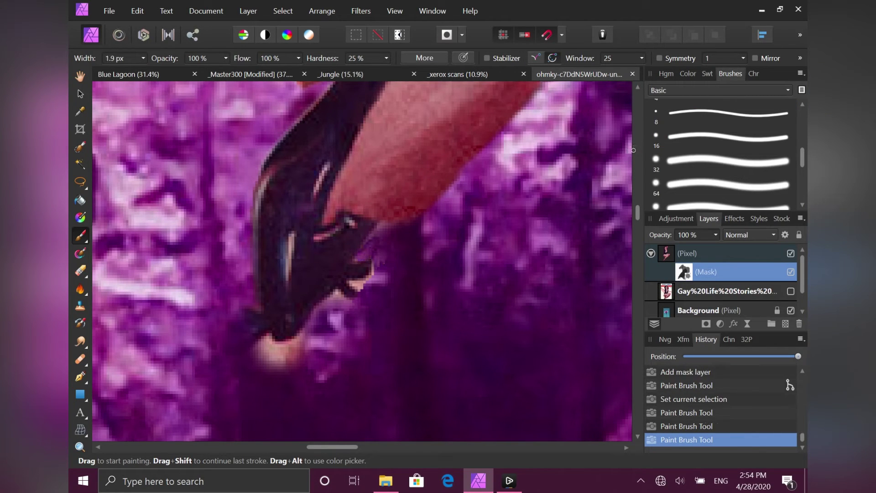
{"action": "left_click_drag", "start_coordinate": [253, 349], "coordinate": [280, 370]}
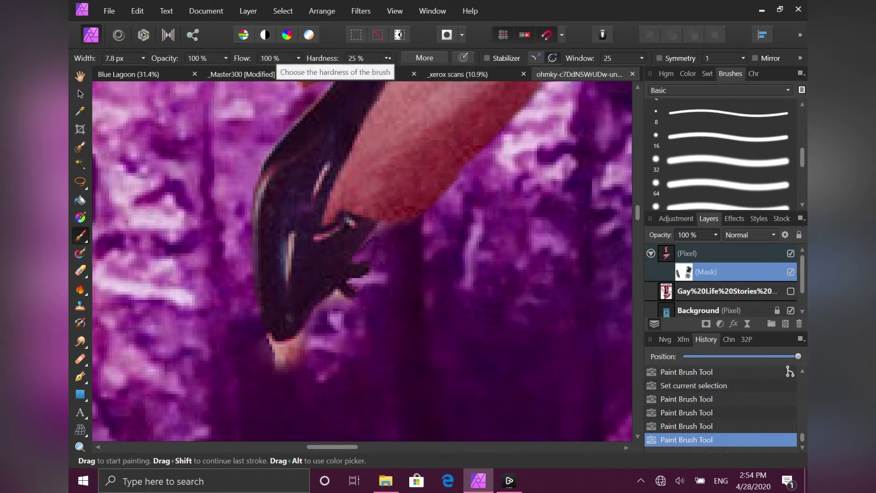
{"action": "key", "text": "bracketright"}
{"action": "key", "text": "bracketright"}
{"action": "left_click", "coordinate": [385, 58]}
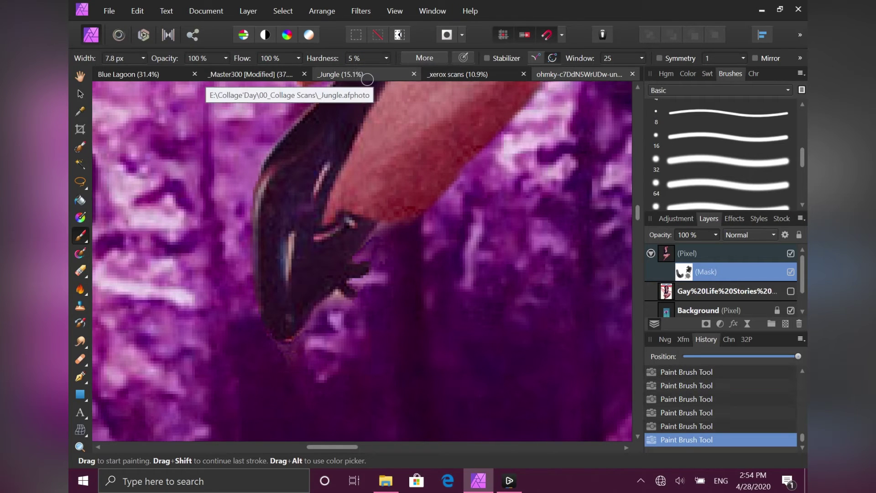
{"action": "key", "text": "ctrl+minus"}
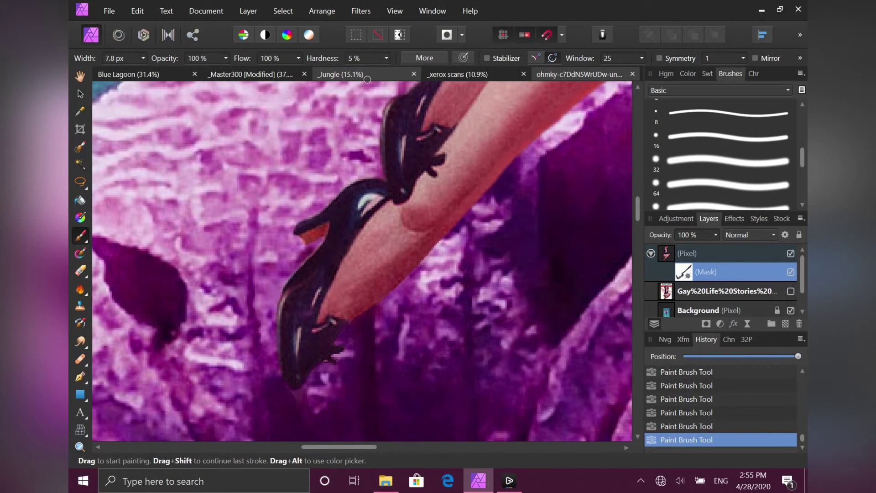
{"action": "key", "text": "ctrl+minus"}
{"action": "key", "text": "ctrl+minus"}
{"action": "key", "text": "ctrl+minus"}
{"action": "key", "text": "ctrl+minus"}
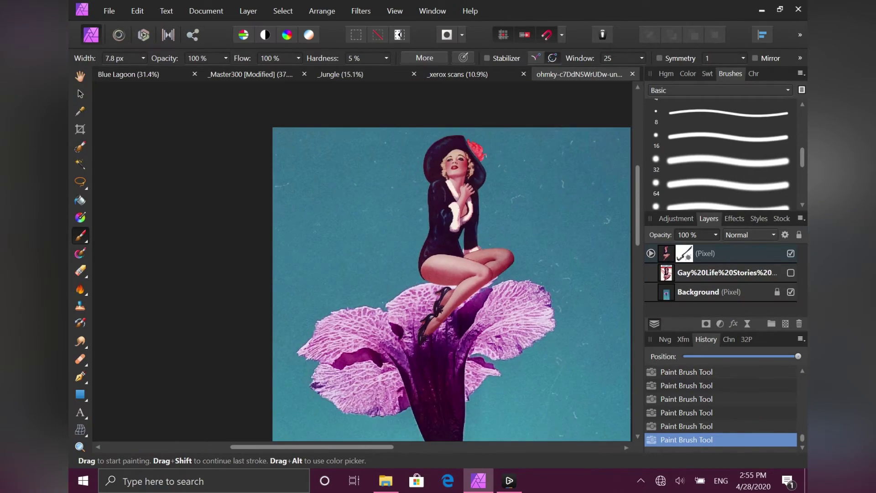
{"action": "scroll", "coordinate": [451, 260], "scroll_direction": "down", "scroll_amount": 3}
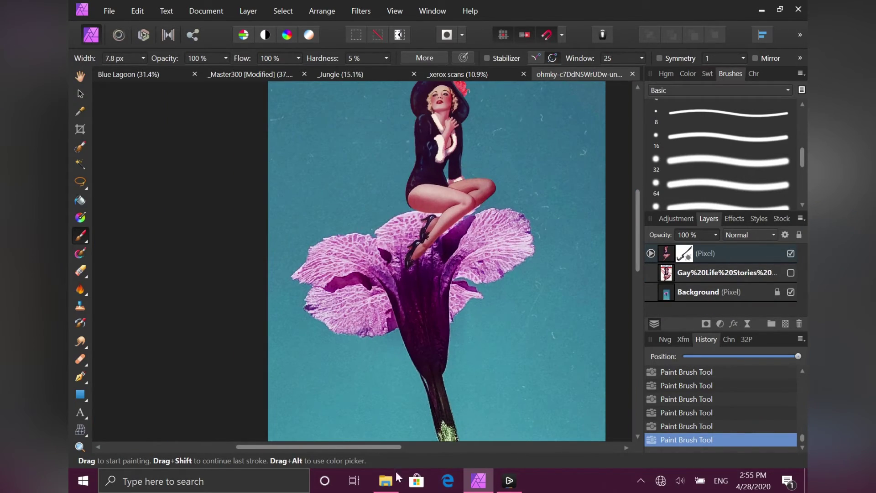
{"action": "left_click", "coordinate": [395, 478]}
Locate NGC_3372a-full in 00_Collections > Wiki Commons > Space and bring it into the document.
{"action": "left_click", "coordinate": [251, 155]}
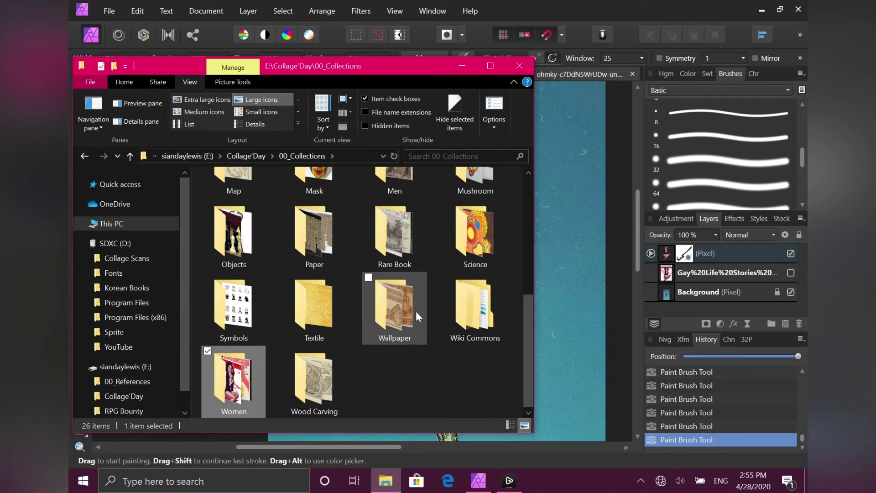
{"action": "double_click", "coordinate": [470, 320]}
{"action": "double_click", "coordinate": [489, 222]}
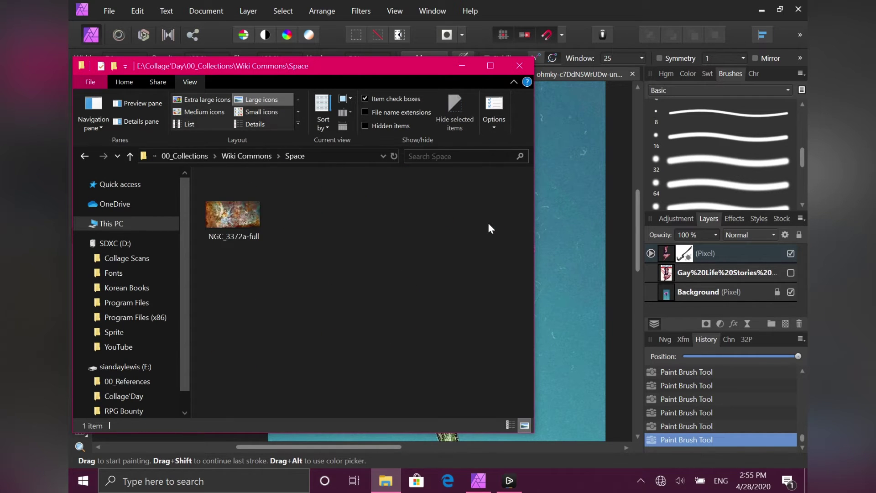
{"action": "left_click", "coordinate": [232, 207]}
{"action": "left_click", "coordinate": [462, 65]}
{"action": "key", "text": "ctrl+minus"}
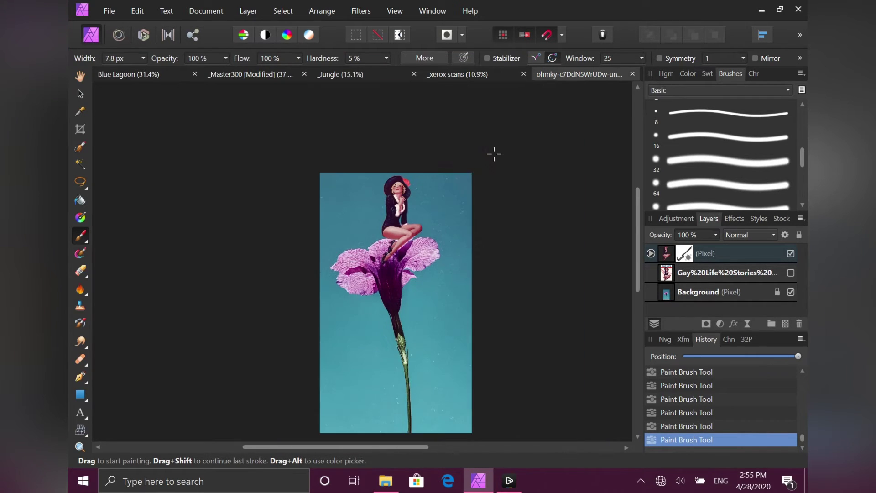
{"action": "left_click", "coordinate": [386, 480]}
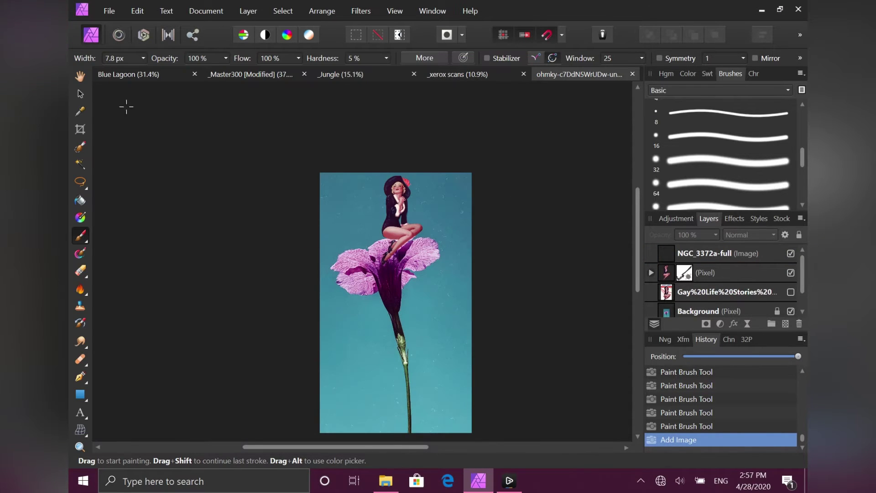
Rotate the nebula a quarter turn, scale it to the page, and move it below the pin-up.
{"action": "left_click", "coordinate": [80, 94]}
{"action": "left_click", "coordinate": [696, 253]}
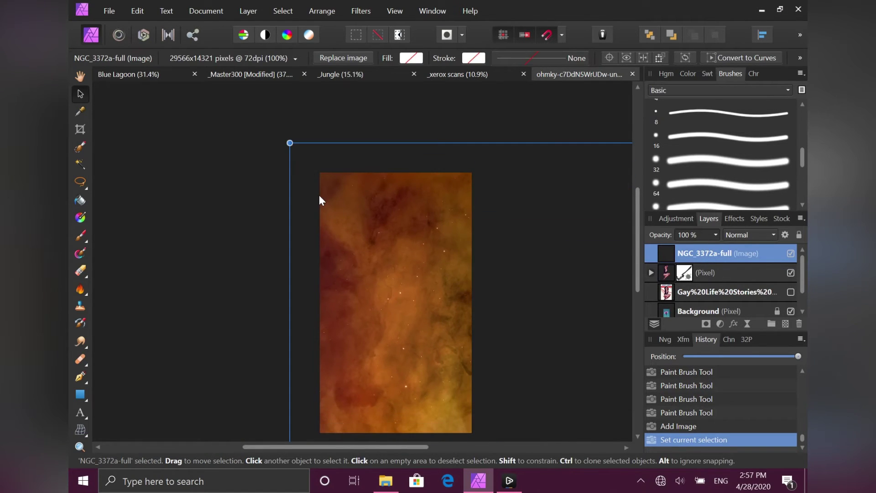
{"action": "left_click_drag", "start_coordinate": [319, 200], "coordinate": [319, 195]}
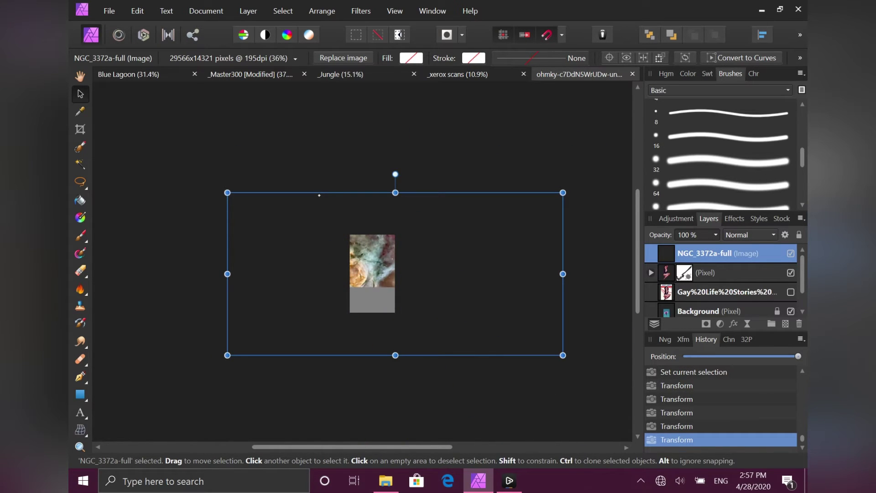
{"action": "left_click_drag", "start_coordinate": [319, 195], "coordinate": [319, 192]}
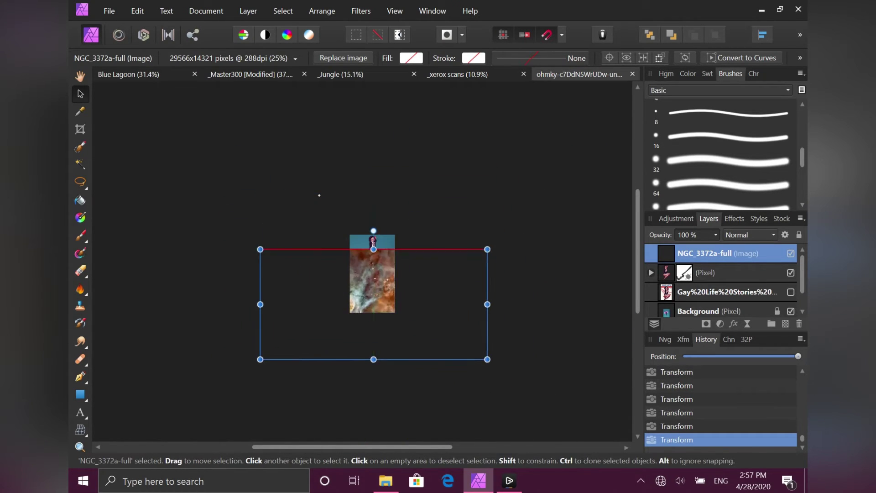
{"action": "scroll", "coordinate": [633, 221], "scroll_direction": "down", "scroll_amount": 1}
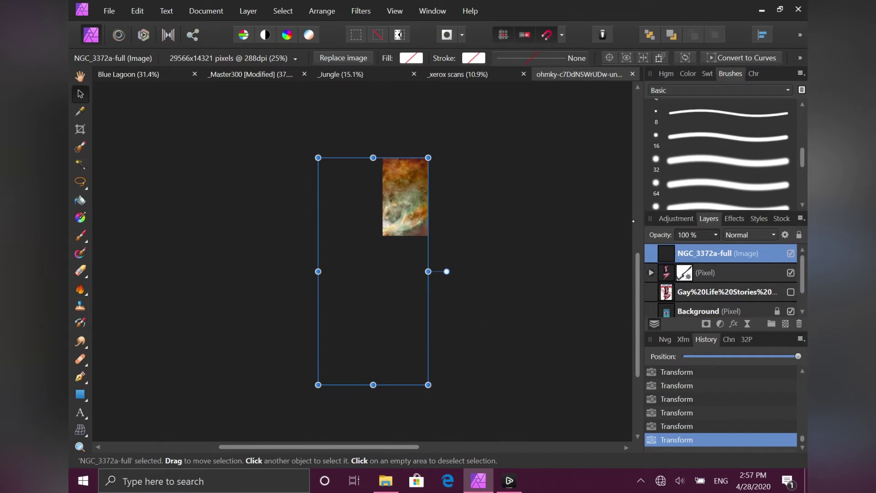
{"action": "left_click_drag", "start_coordinate": [318, 385], "coordinate": [349, 320]}
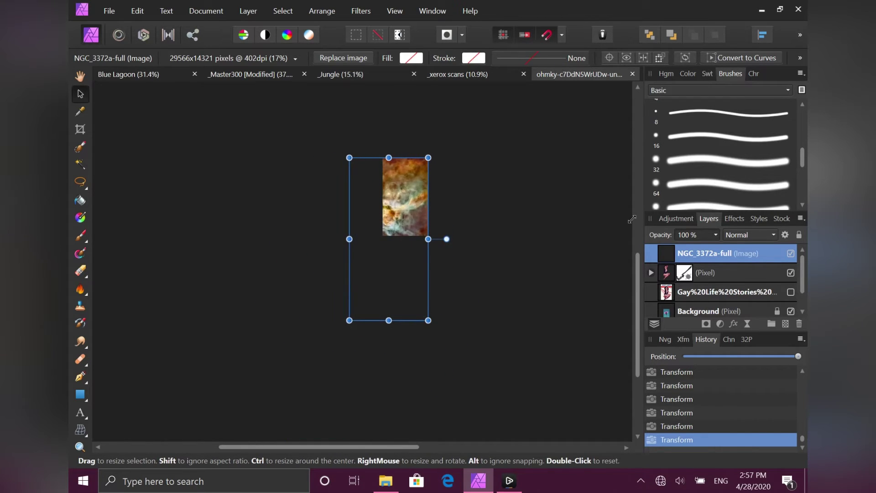
{"action": "key", "text": "ctrl+bracketleft"}
{"action": "key", "text": "ctrl+bracketleft"}
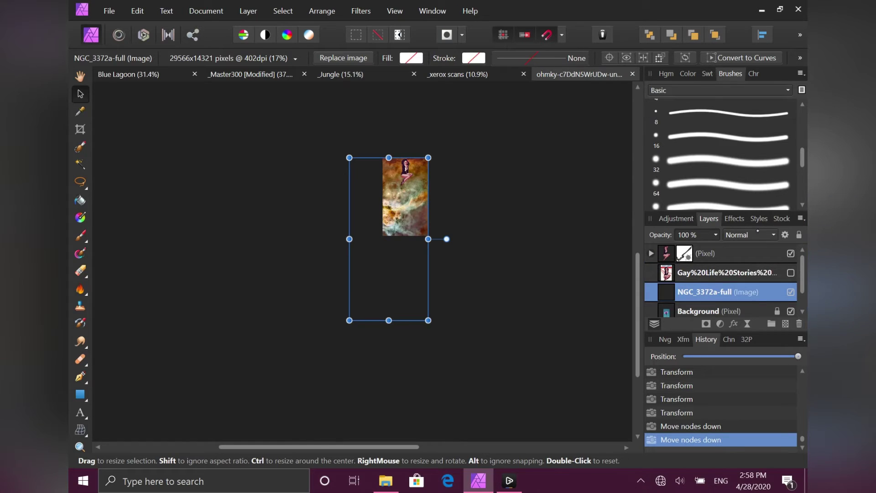
Set the nebula layer to Lighten blending, rasterize it, and toggle its visibility to check.
{"action": "left_click", "coordinate": [750, 235]}
{"action": "left_click", "coordinate": [734, 341]}
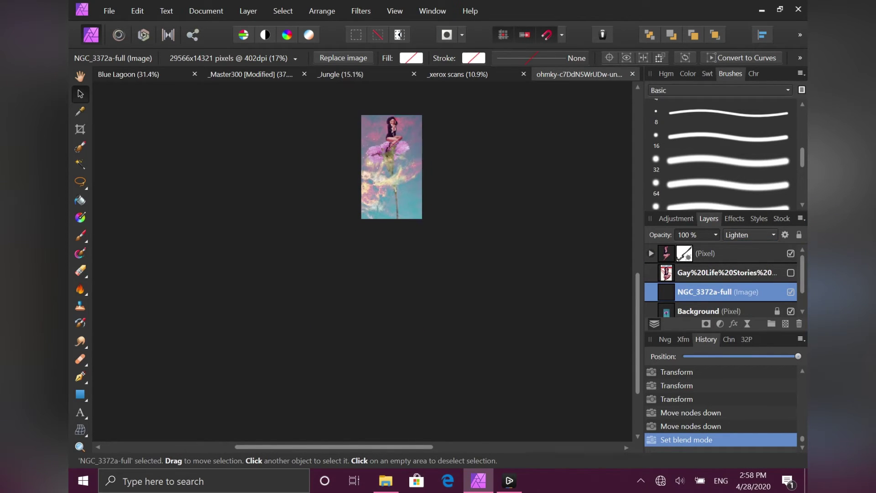
{"action": "right_click", "coordinate": [716, 290]}
{"action": "left_click", "coordinate": [661, 223]}
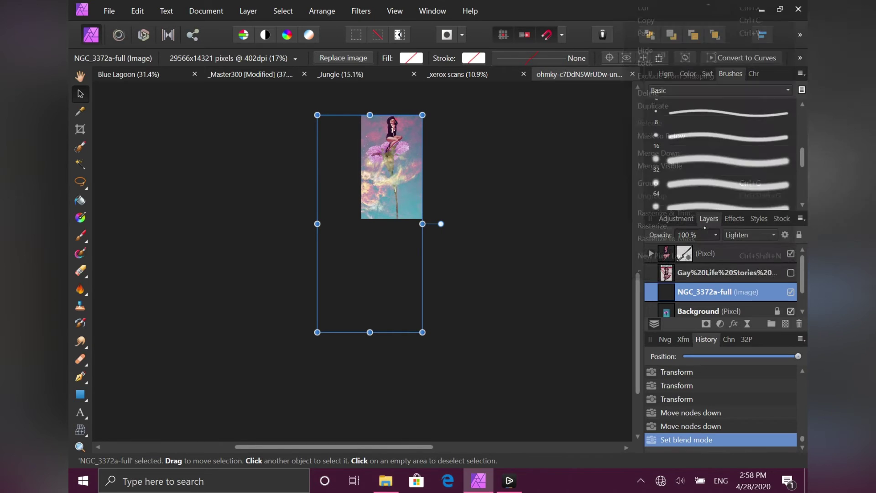
{"action": "right_click", "coordinate": [682, 293]}
{"action": "left_click", "coordinate": [678, 212]}
{"action": "scroll", "coordinate": [491, 172], "scroll_direction": "up", "scroll_amount": 3}
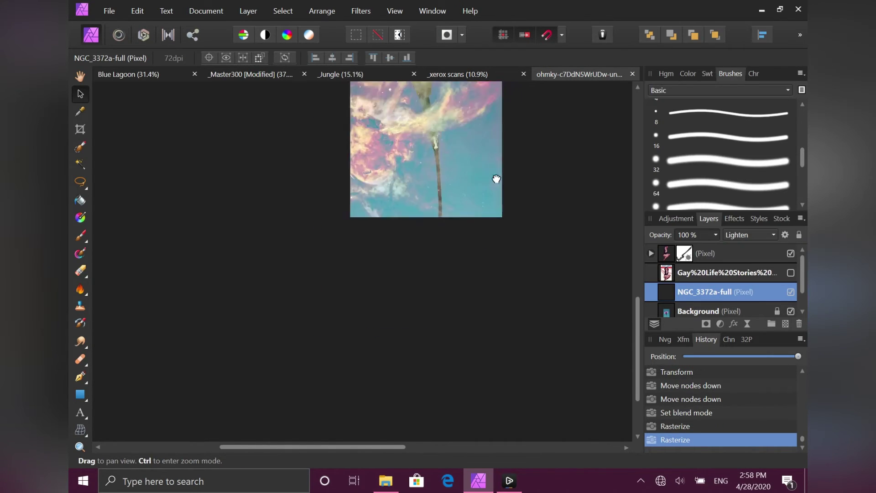
{"action": "scroll", "coordinate": [365, 260], "scroll_direction": "up", "scroll_amount": 2}
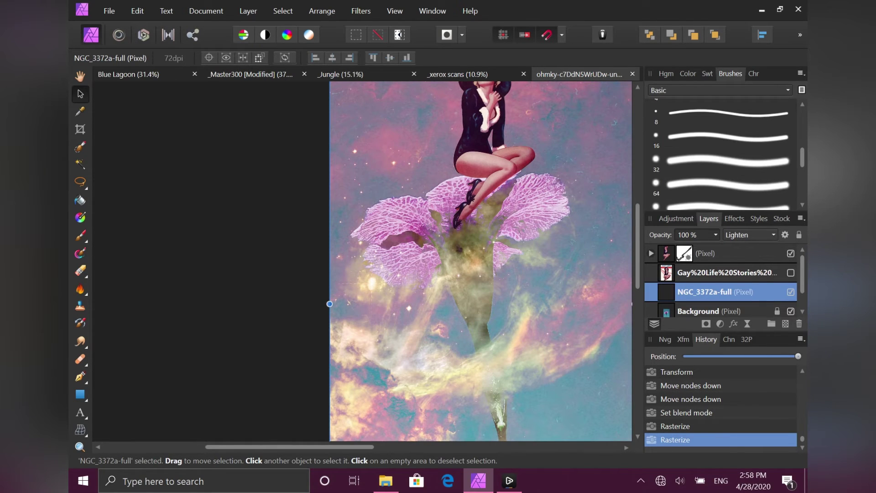
{"action": "left_click", "coordinate": [790, 291]}
{"action": "left_click", "coordinate": [791, 292]}
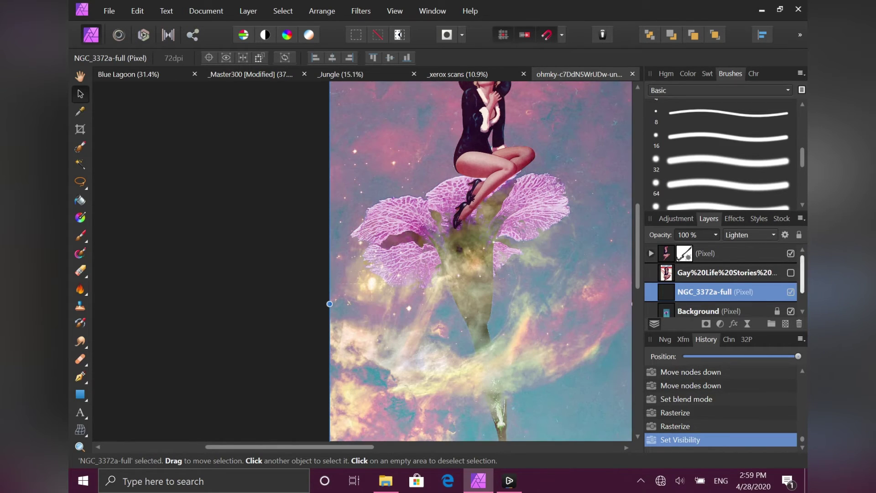
Add a mask to the nebula layer and pick the 128 px soft Paint Brush.
{"action": "left_click", "coordinate": [706, 324]}
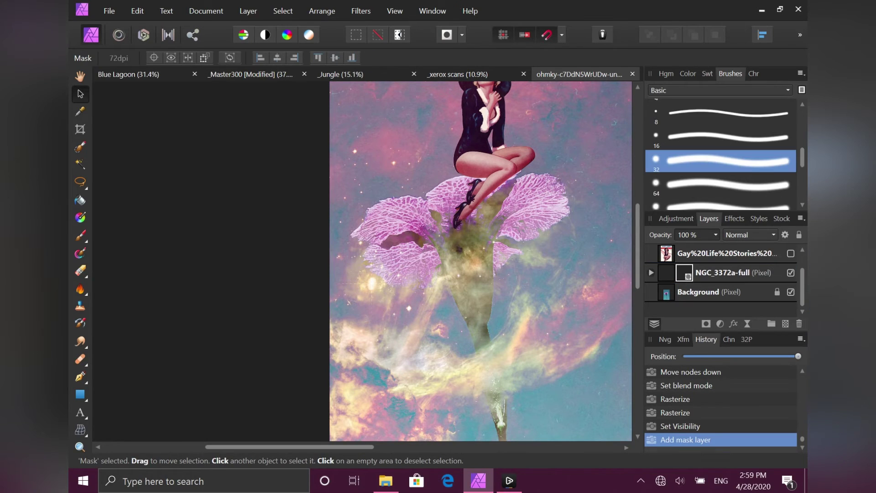
{"action": "key", "text": "b"}
{"action": "scroll", "coordinate": [708, 174], "scroll_direction": "down", "scroll_amount": 1}
{"action": "left_click", "coordinate": [708, 173]}
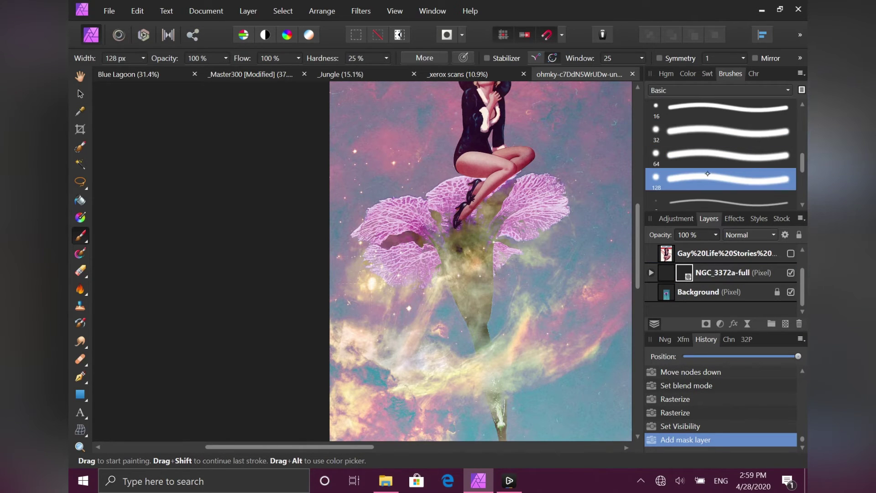
{"action": "scroll", "coordinate": [548, 160], "scroll_direction": "up", "scroll_amount": 3}
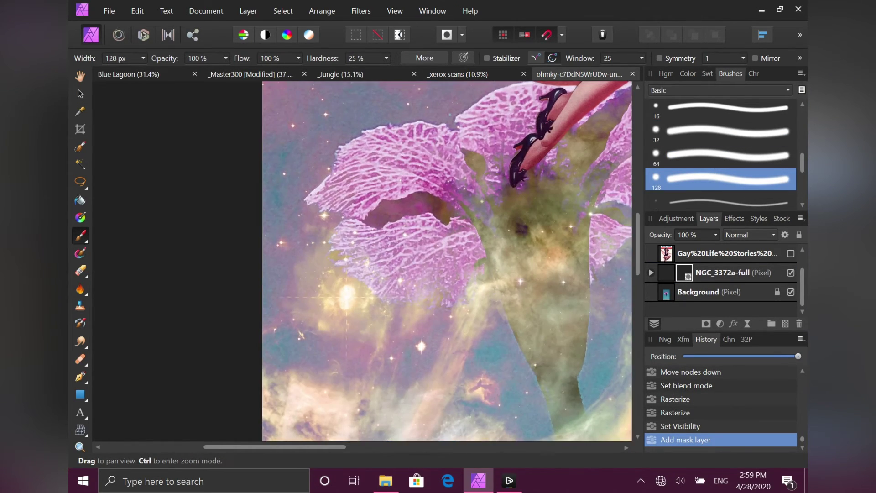
{"action": "left_click_drag", "start_coordinate": [452, 271], "coordinate": [520, 319]}
{"action": "key", "text": "ctrl+z"}
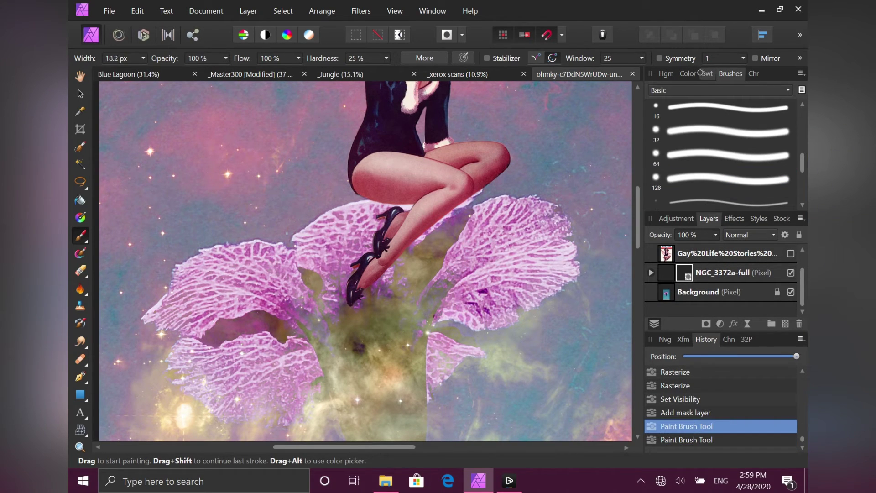
Paint black on the mask over the petals, their edge, and the dark gap between lower petals.
{"action": "left_click", "coordinate": [440, 315]}
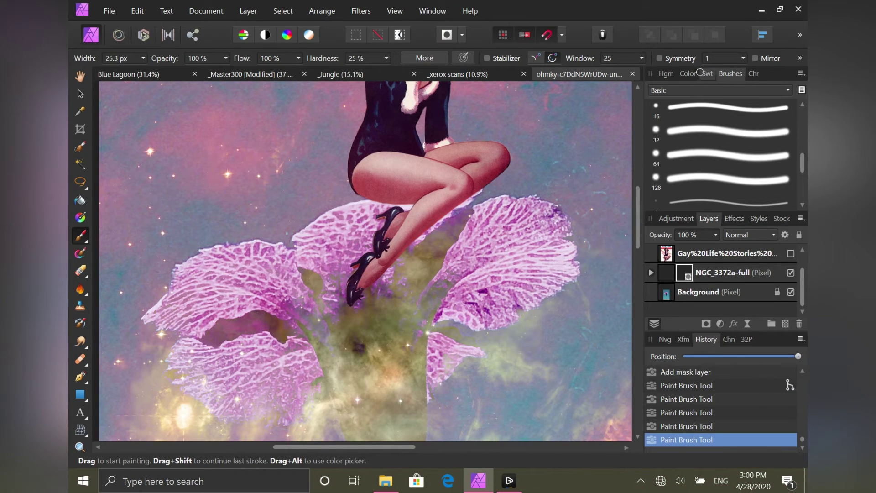
{"action": "left_click_drag", "start_coordinate": [431, 379], "coordinate": [431, 397]}
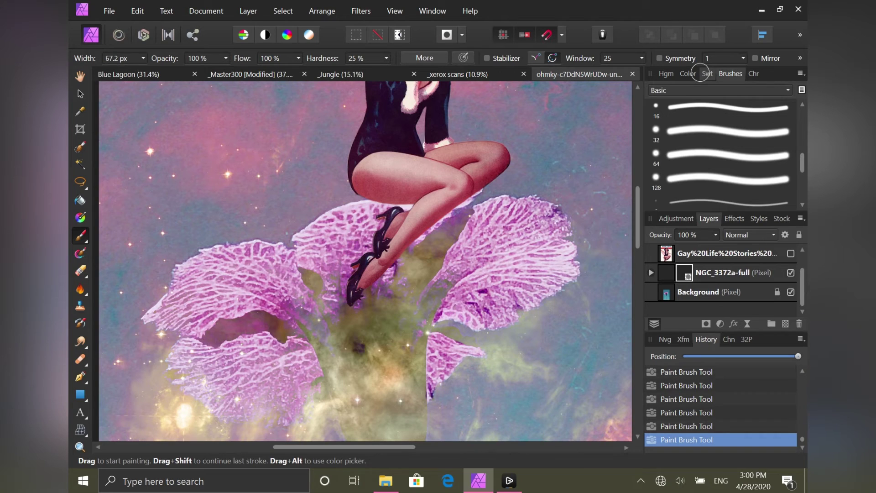
{"action": "left_click_drag", "start_coordinate": [203, 331], "coordinate": [301, 315]}
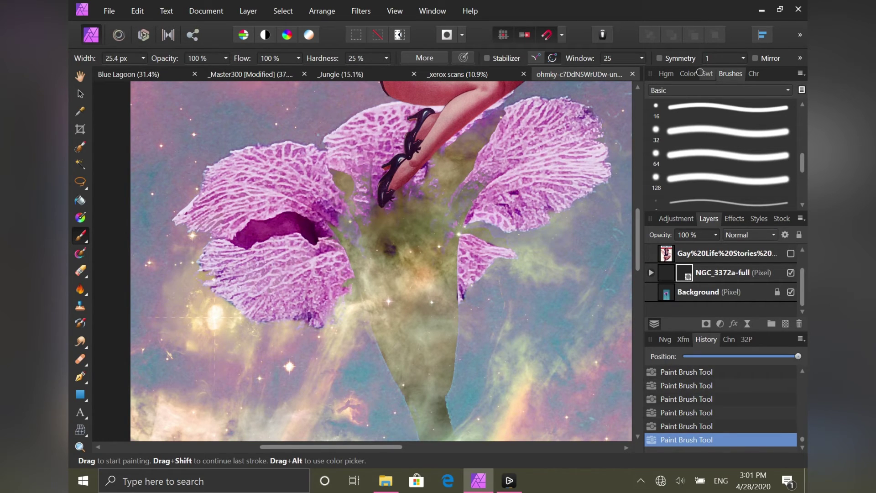
{"action": "key", "text": "ctrl+plus"}
{"action": "left_click", "coordinate": [688, 73]}
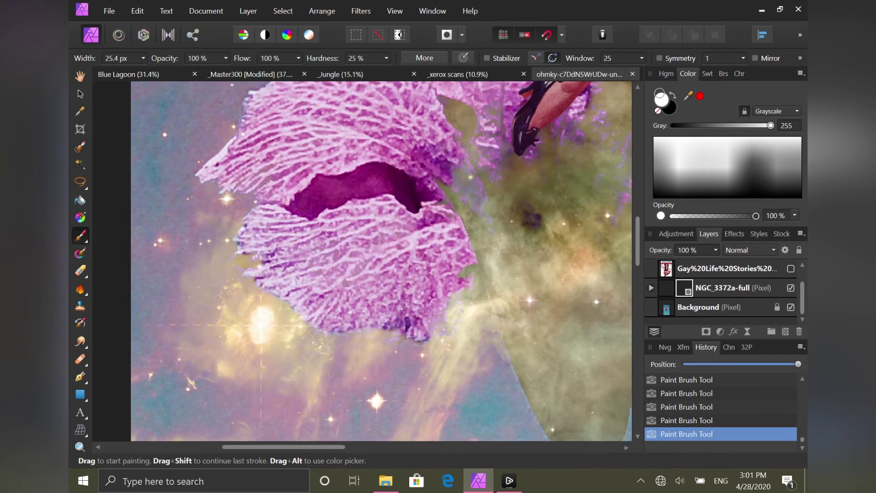
{"action": "key", "text": "ctrl+minus"}
{"action": "key", "text": "ctrl+minus"}
{"action": "key", "text": "ctrl+minus"}
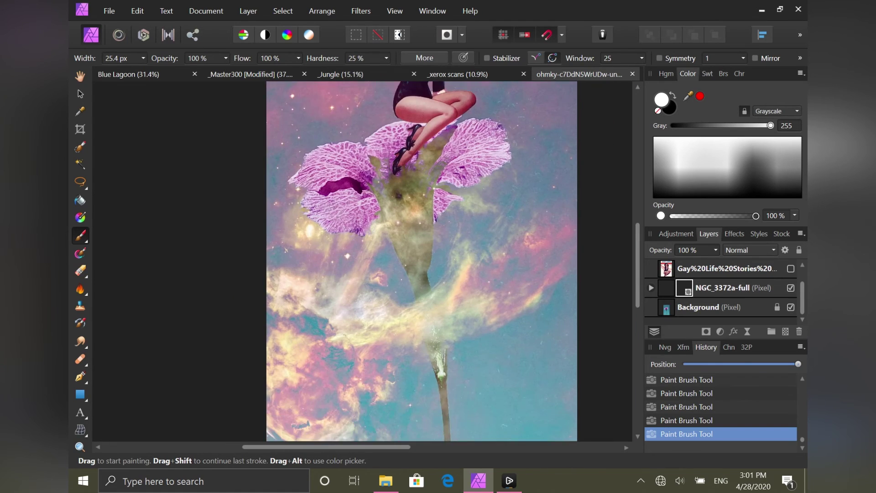
Switch the NGC_3372a-full layer's blend mode from Lighten to Screen, then return to its mask.
{"action": "left_click", "coordinate": [670, 287]}
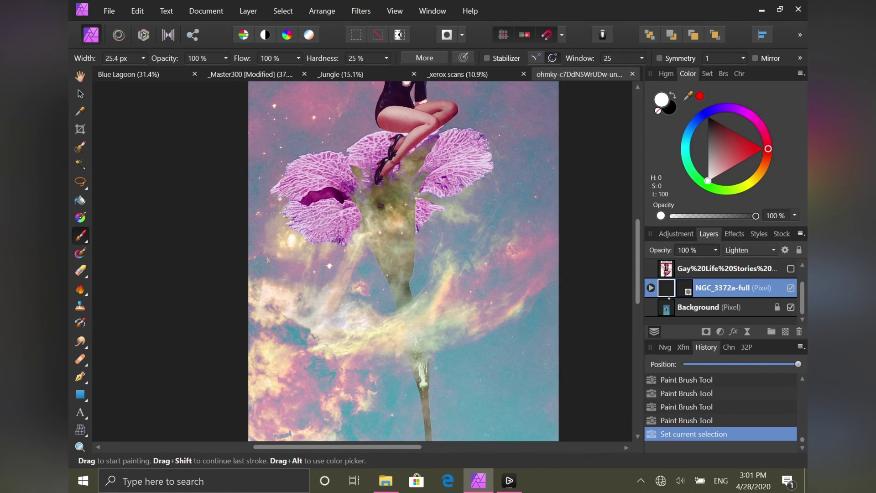
{"action": "left_click", "coordinate": [750, 250]}
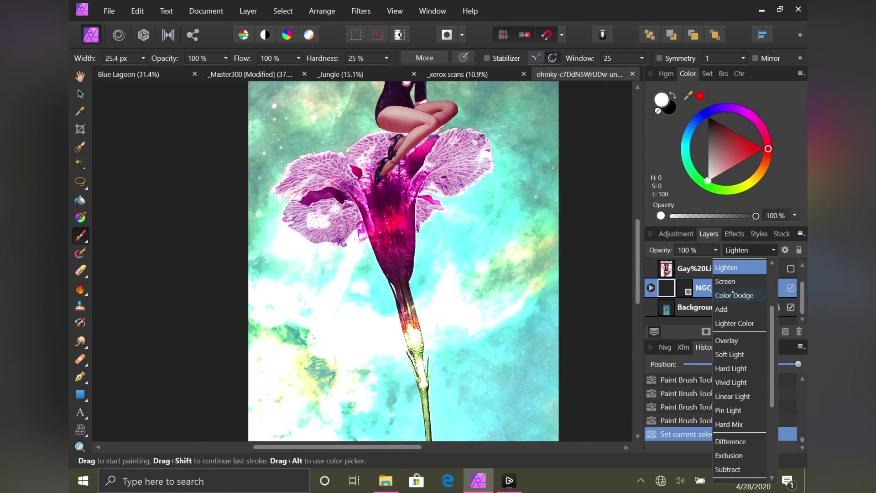
{"action": "left_click", "coordinate": [731, 282]}
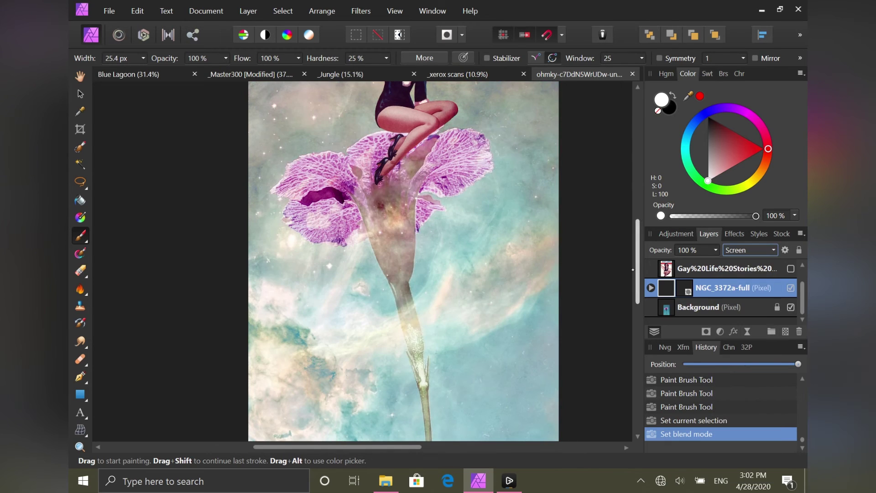
{"action": "key", "text": "ctrl+alt+d"}
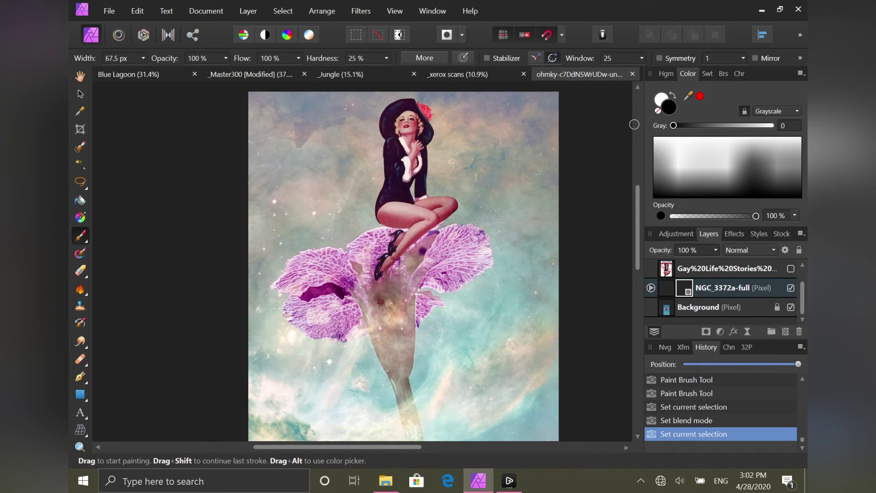
Lower the brush flow to about 23% and paint black over the flower's dark centre.
{"action": "left_click_drag", "start_coordinate": [422, 250], "coordinate": [411, 276]}
{"action": "left_click", "coordinate": [298, 58]}
{"action": "left_click_drag", "start_coordinate": [302, 71], "coordinate": [235, 71]}
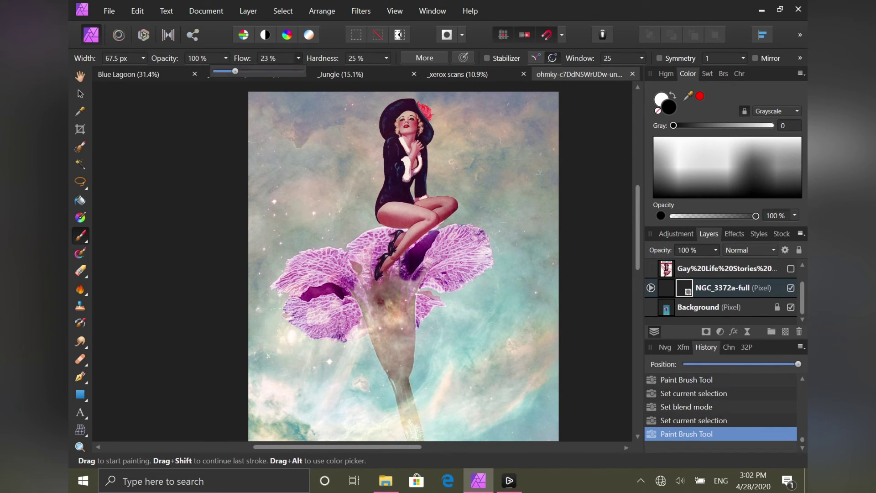
{"action": "mouse_move", "coordinate": [397, 267]}
{"action": "left_mouse_down"}
{"action": "mouse_move", "coordinate": [411, 299]}
{"action": "mouse_move", "coordinate": [429, 294]}
{"action": "left_mouse_up"}
{"action": "left_click_drag", "start_coordinate": [420, 290], "coordinate": [438, 297]}
{"action": "left_click_drag", "start_coordinate": [367, 248], "coordinate": [355, 287]}
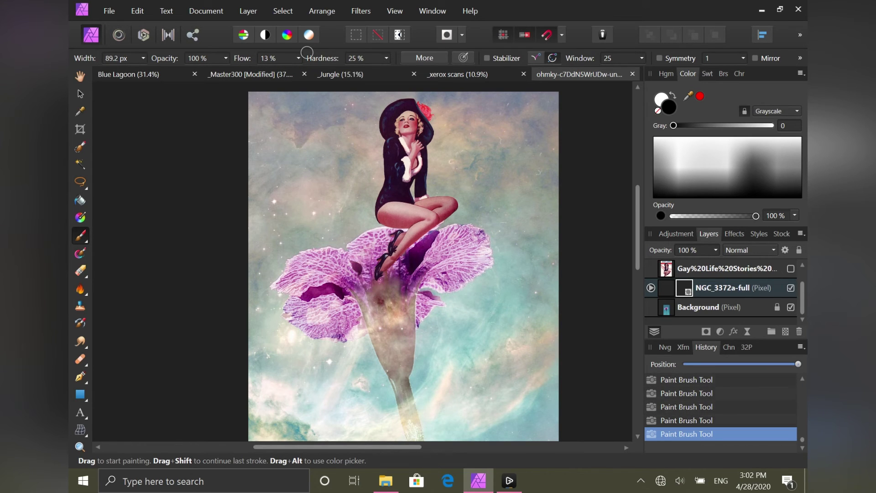
Zoom in and darken the flower centre and middle of the stem on the nebula mask.
{"action": "key", "text": "ctrl+plus"}
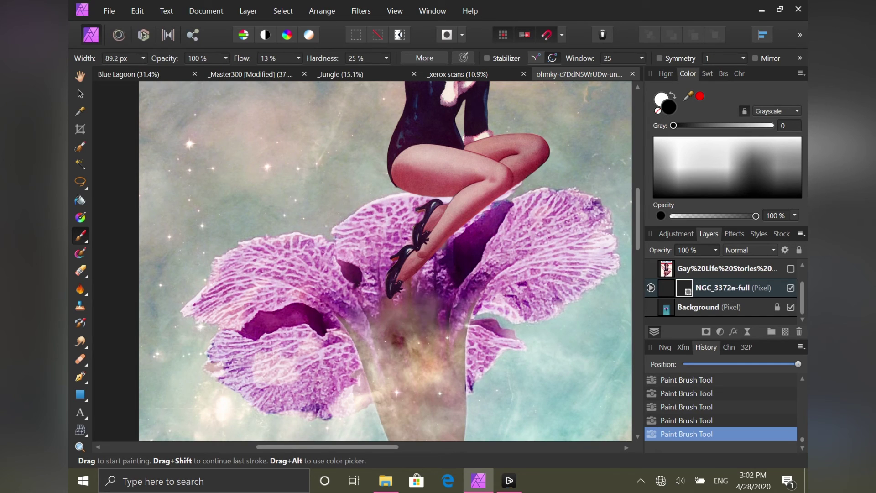
{"action": "left_click_drag", "start_coordinate": [420, 270], "coordinate": [433, 338]}
{"action": "mouse_move", "coordinate": [440, 301]}
{"action": "left_mouse_down"}
{"action": "mouse_move", "coordinate": [443, 349]}
{"action": "mouse_move", "coordinate": [429, 355]}
{"action": "mouse_move", "coordinate": [445, 365]}
{"action": "left_mouse_up"}
{"action": "left_click_drag", "start_coordinate": [402, 292], "coordinate": [397, 361]}
{"action": "mouse_move", "coordinate": [365, 292]}
{"action": "left_mouse_down"}
{"action": "mouse_move", "coordinate": [383, 365]}
{"action": "mouse_move", "coordinate": [365, 378]}
{"action": "left_mouse_up"}
{"action": "key", "text": "bracketleft"}
{"action": "mouse_move", "coordinate": [356, 319]}
{"action": "left_mouse_down"}
{"action": "mouse_move", "coordinate": [369, 392]}
{"action": "mouse_move", "coordinate": [378, 365]}
{"action": "left_mouse_up"}
{"action": "key", "text": "bracketright"}
{"action": "key", "text": "bracketright"}
{"action": "key", "text": "bracketright"}
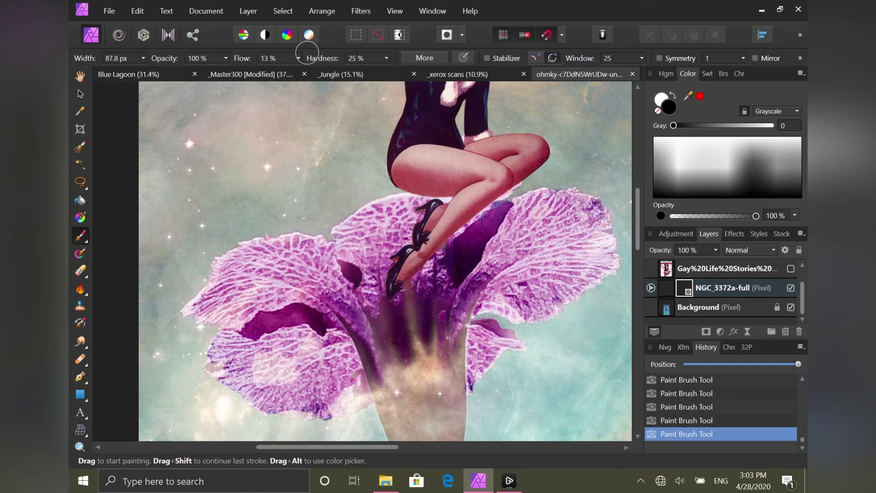
{"action": "left_click_drag", "start_coordinate": [411, 276], "coordinate": [479, 347]}
{"action": "left_click_drag", "start_coordinate": [378, 292], "coordinate": [410, 351]}
Add more dark mask strokes over the flower centre and down the stem.
{"action": "scroll", "coordinate": [487, 99], "scroll_direction": "down", "scroll_amount": 2}
{"action": "left_click_drag", "start_coordinate": [429, 228], "coordinate": [447, 329]}
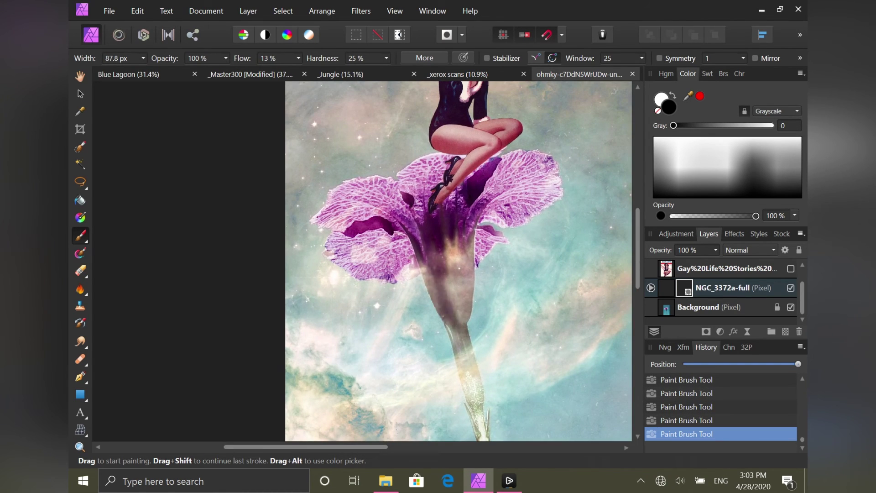
{"action": "mouse_move", "coordinate": [456, 229]}
{"action": "left_mouse_down"}
{"action": "mouse_move", "coordinate": [437, 319]}
{"action": "mouse_move", "coordinate": [452, 292]}
{"action": "left_mouse_up"}
{"action": "scroll", "coordinate": [524, 182], "scroll_direction": "down", "scroll_amount": 2}
{"action": "scroll", "coordinate": [584, 205], "scroll_direction": "up", "scroll_amount": 4}
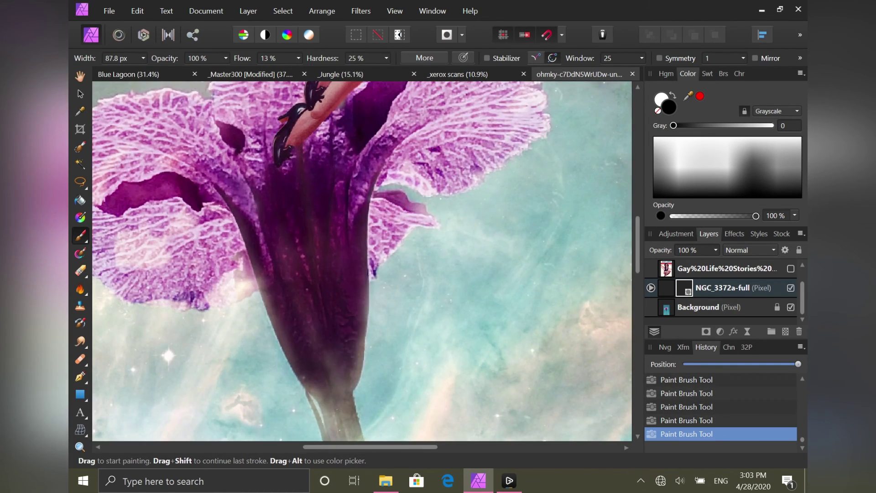
{"action": "left_click_drag", "start_coordinate": [256, 256], "coordinate": [292, 383]}
{"action": "left_click_drag", "start_coordinate": [360, 322], "coordinate": [320, 397]}
{"action": "mouse_move", "coordinate": [365, 283]}
{"action": "left_mouse_down"}
{"action": "mouse_move", "coordinate": [347, 393]}
{"action": "mouse_move", "coordinate": [304, 400]}
{"action": "left_mouse_up"}
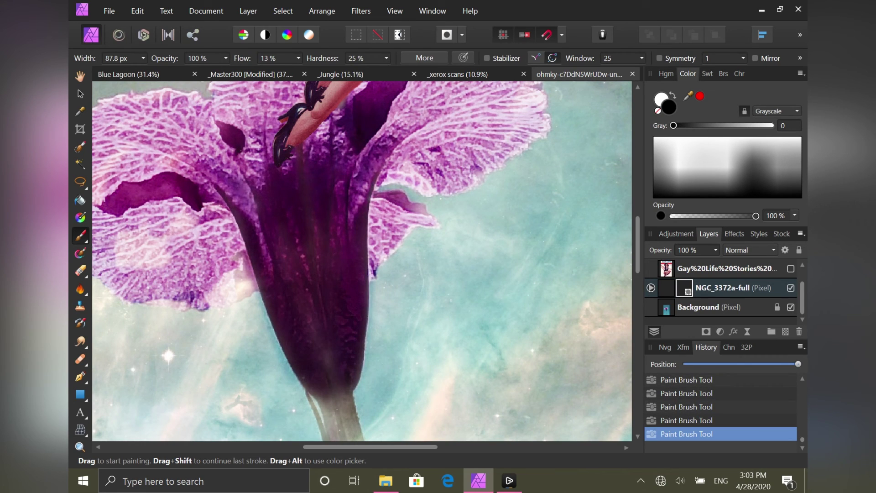
Swap the painting colours and back, then enlarge the brush.
{"action": "key", "text": "x"}
{"action": "key", "text": "bracketleft"}
{"action": "key", "text": "bracketleft"}
{"action": "key", "text": "bracketleft"}
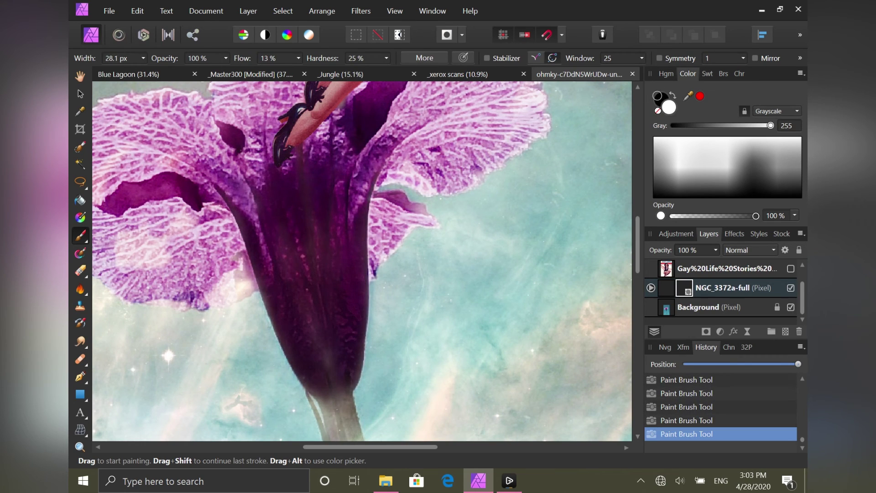
{"action": "key", "text": "x"}
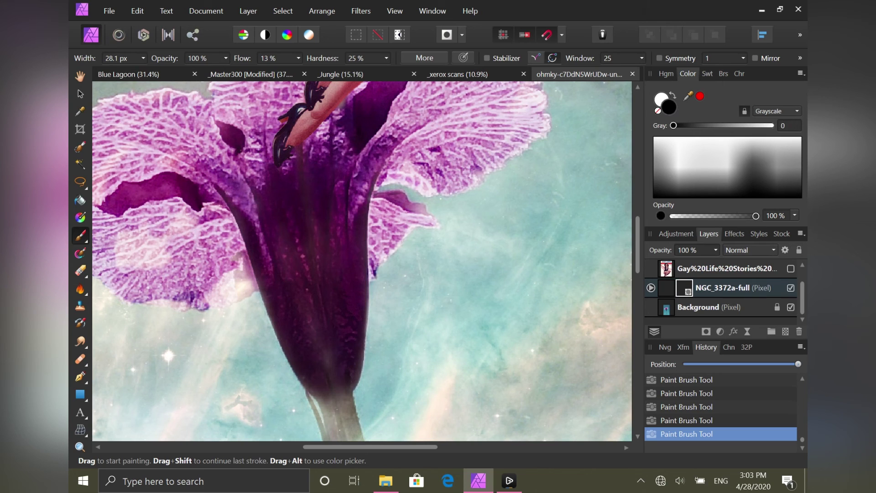
{"action": "key", "text": "bracketright"}
{"action": "key", "text": "bracketright"}
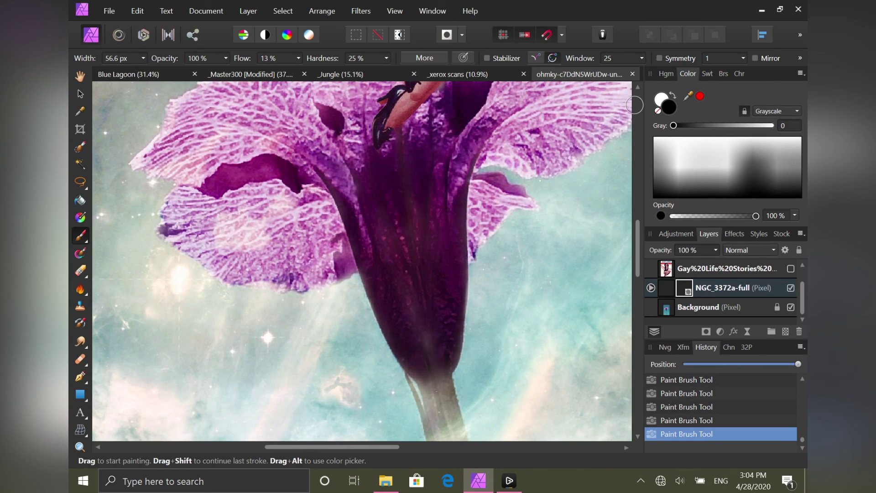
{"action": "key", "text": "bracketright"}
{"action": "key", "text": "bracketright"}
{"action": "key", "text": "bracketright"}
{"action": "key", "text": "bracketright"}
Zoom out to the whole collage and begin saving it under a new name.
{"action": "scroll", "coordinate": [274, 57], "scroll_direction": "up", "scroll_amount": 5}
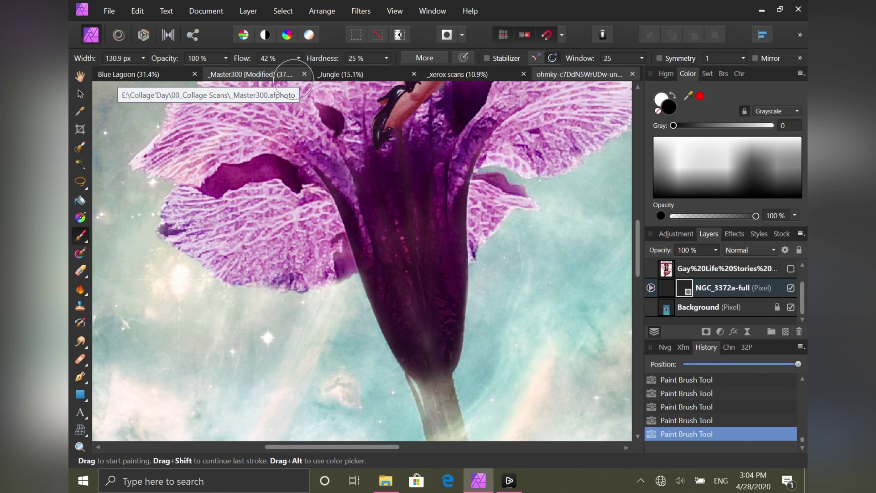
{"action": "key", "text": "ctrl+minus"}
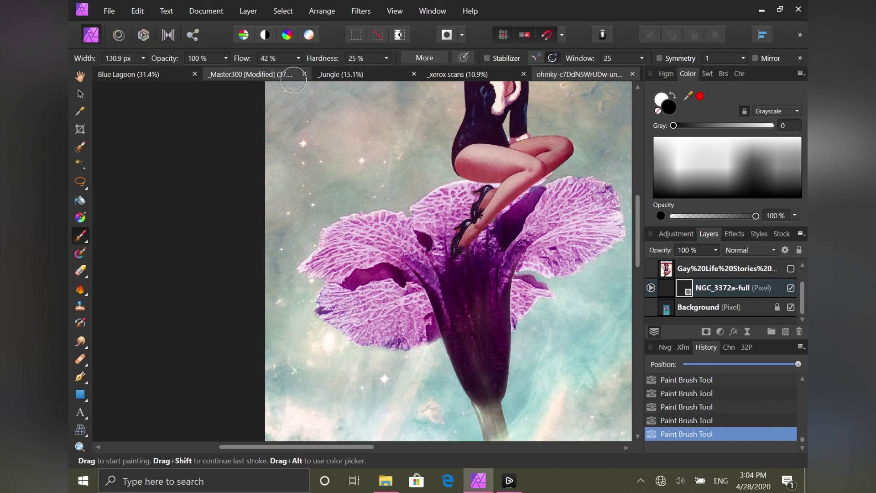
{"action": "key", "text": "ctrl+minus"}
{"action": "key", "text": "ctrl+minus"}
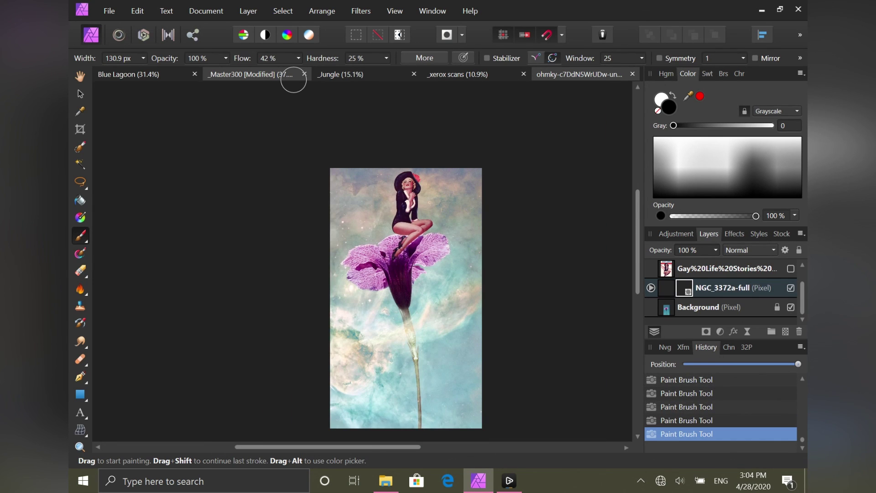
{"action": "scroll", "coordinate": [631, 244], "scroll_direction": "down", "scroll_amount": 2}
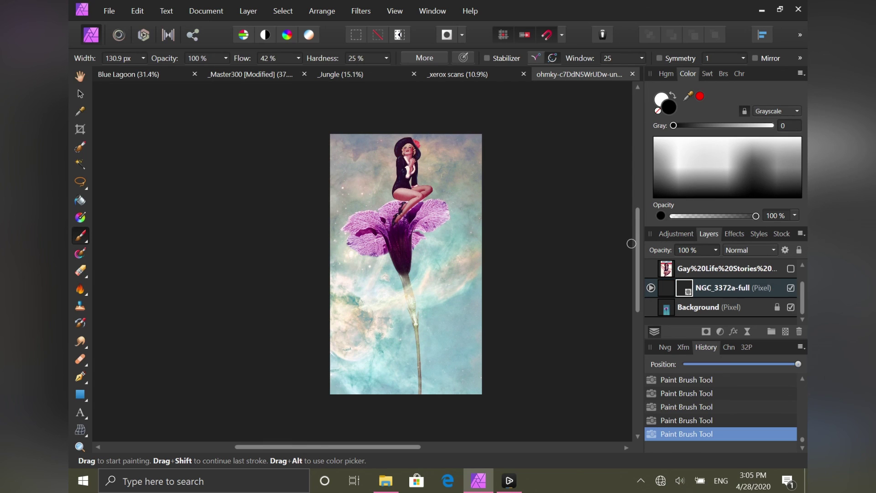
{"action": "key", "text": "ctrl+s"}
{"action": "left_click", "coordinate": [428, 250]}
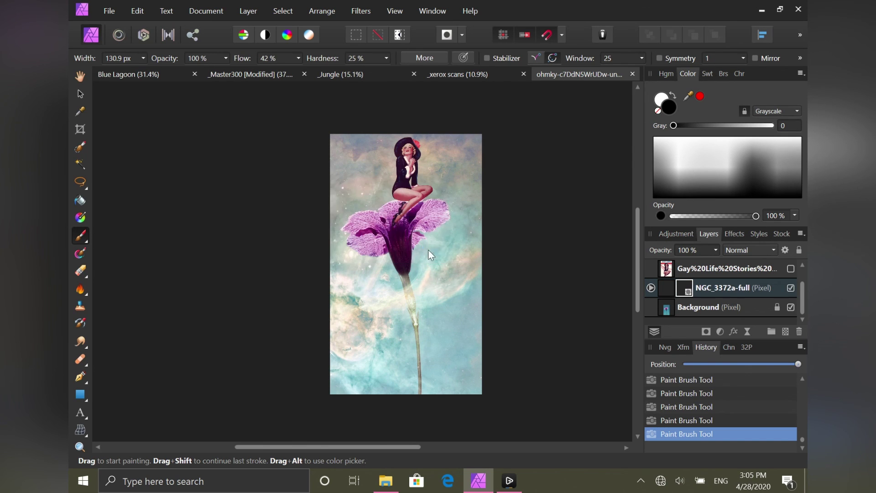